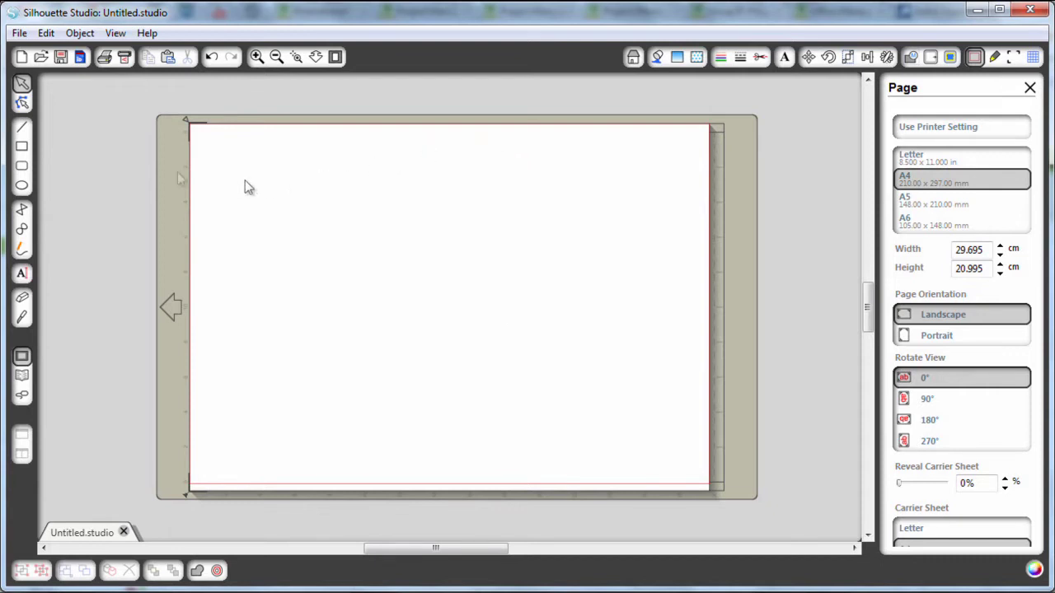
Step: Draw a rectangle in the page's left half and set its size to 10.5 cm wide by 14.8 cm high
click(23, 146)
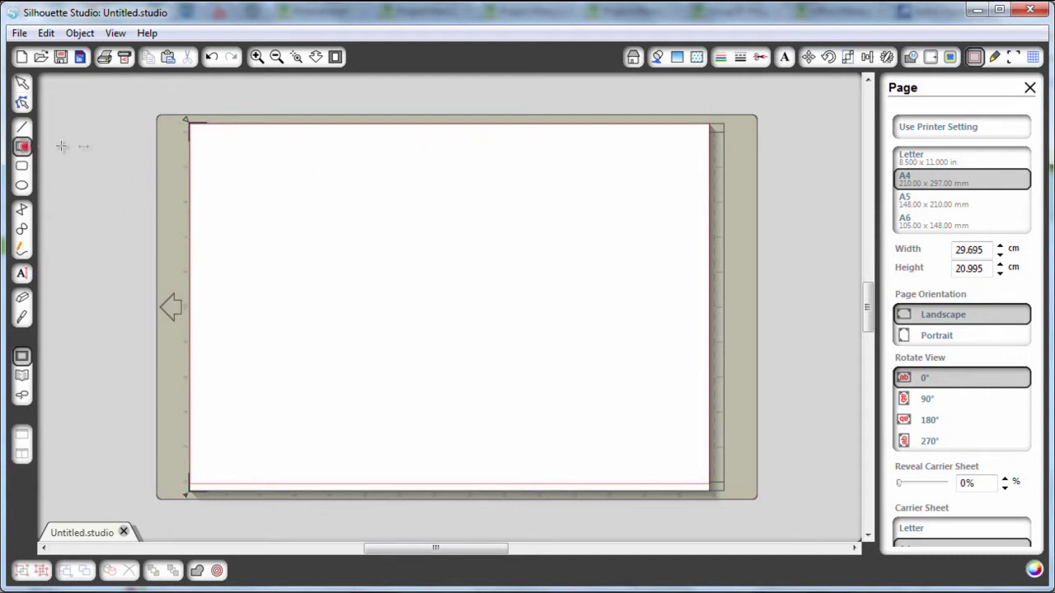
drag(272, 169, 446, 392)
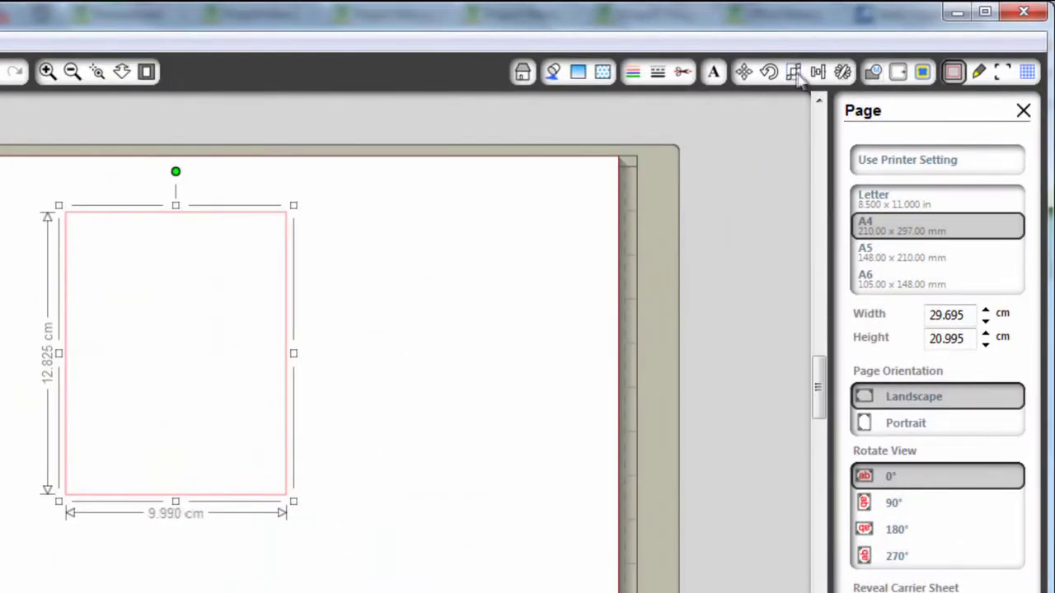
click(794, 72)
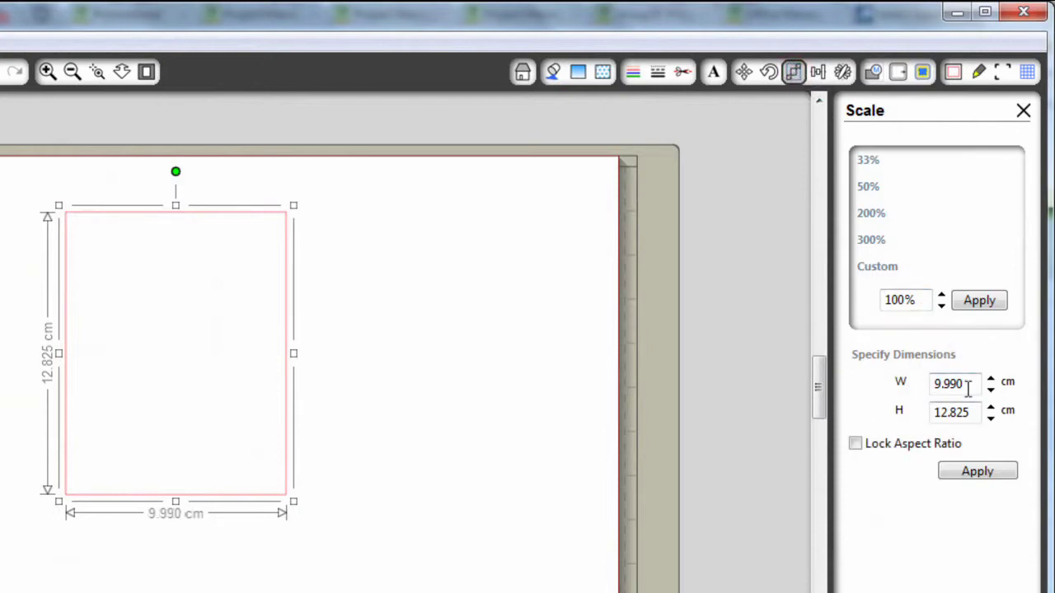
double_click(965, 384)
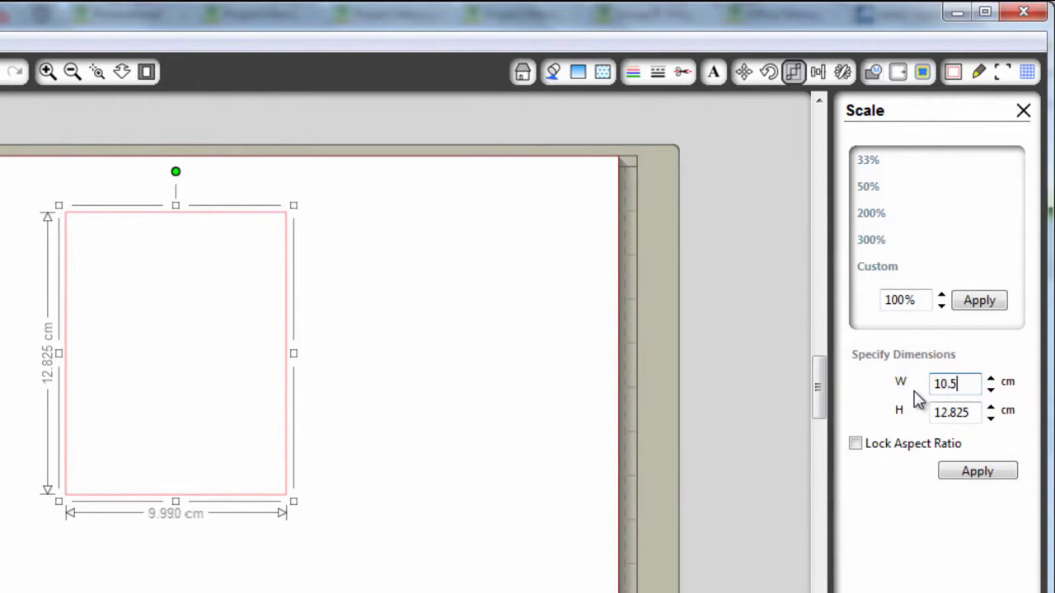
text(10.5)
key(Tab)
text(1)
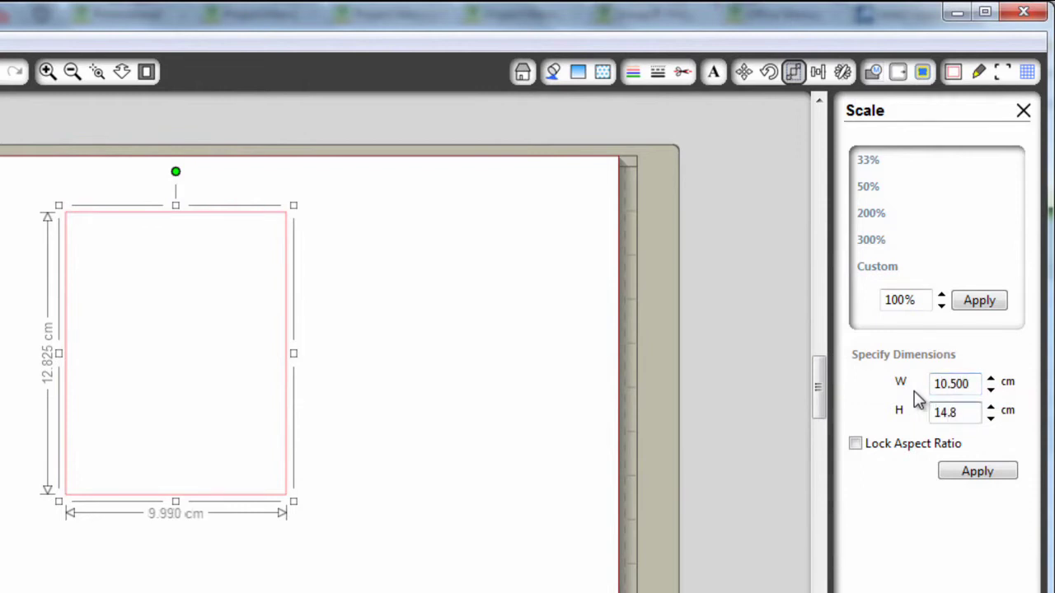
text(4.8)
key(Return)
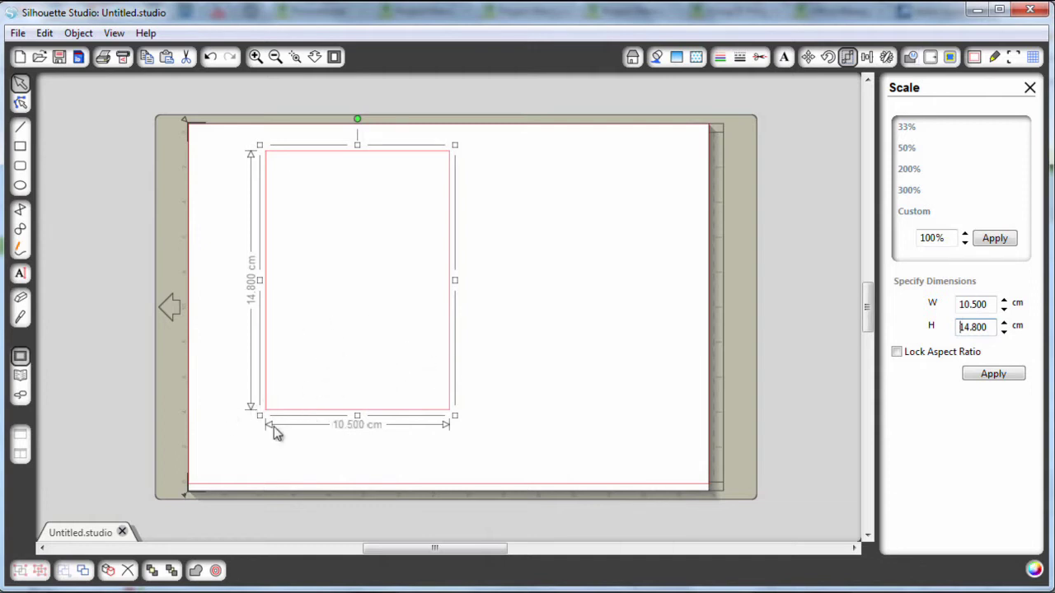
Step: Draw a small circle beside the rectangle and scale it to 1 cm wide by 1 cm high
click(20, 186)
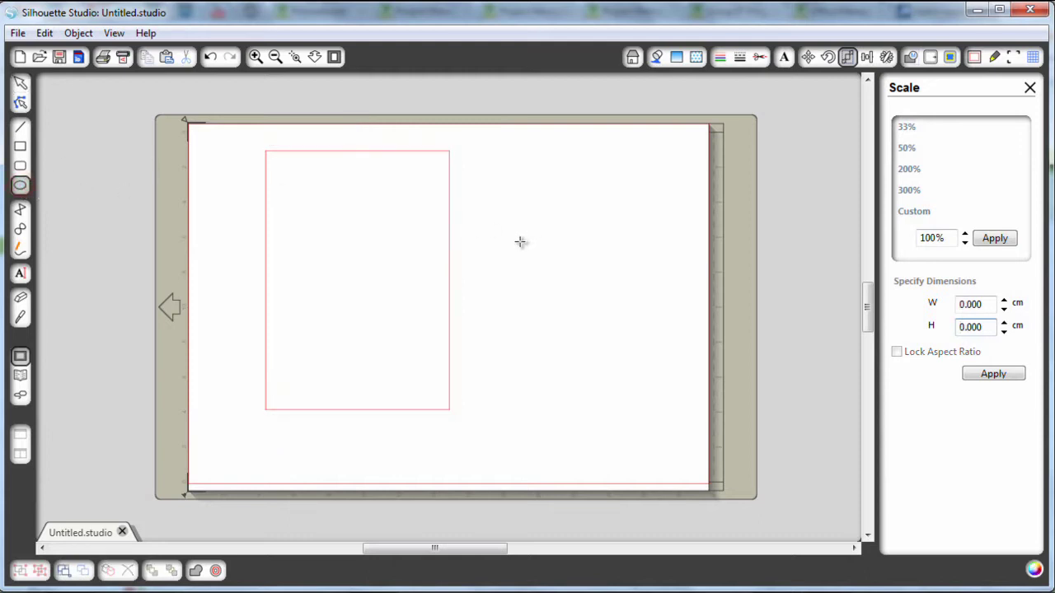
drag(506, 252, 534, 279)
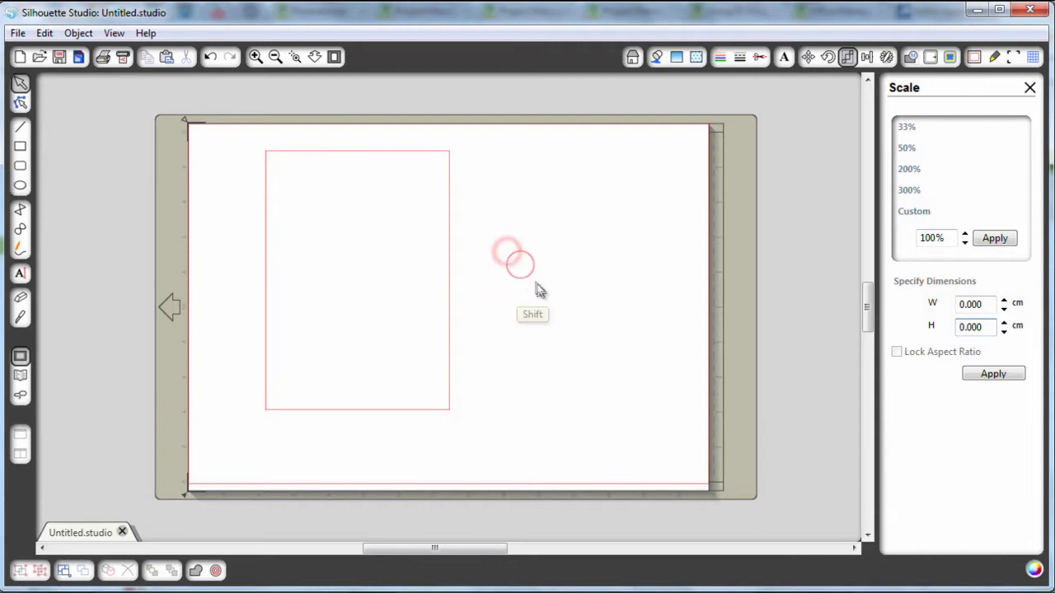
double_click(983, 307)
text(1)
key(Tab)
text(1)
key(Tab)
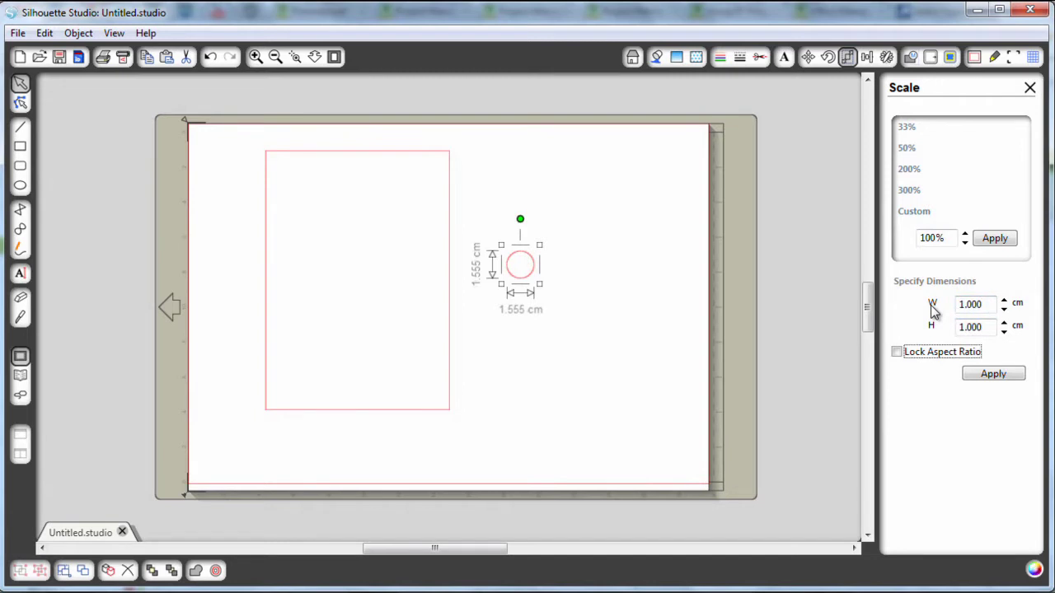
click(994, 375)
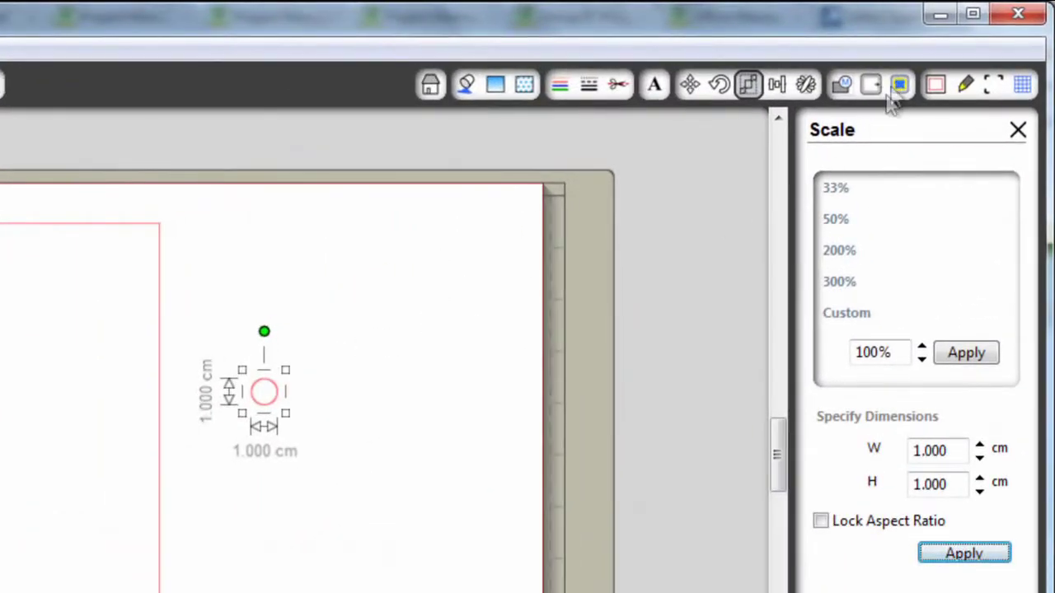
Step: Duplicate the circle to the right, then duplicate the pair below to form a two-by-two block of touching circles
click(805, 85)
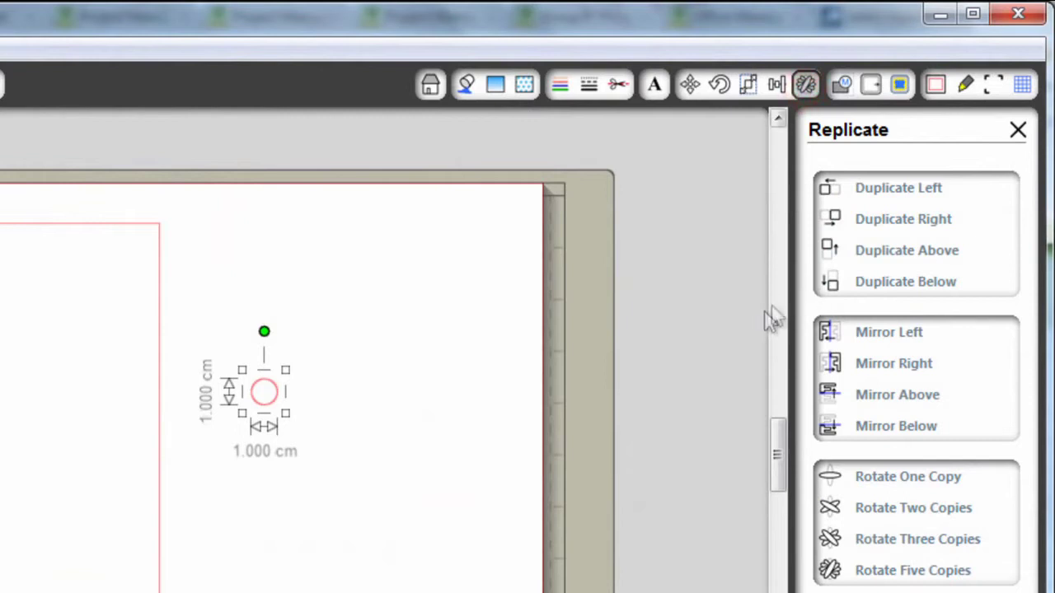
click(869, 220)
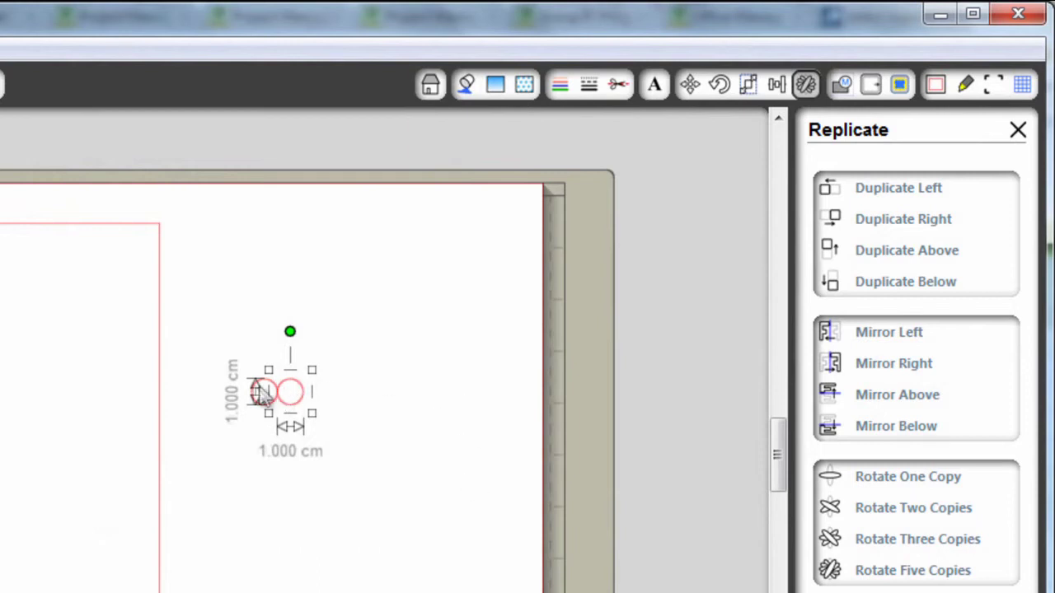
drag(230, 363, 379, 473)
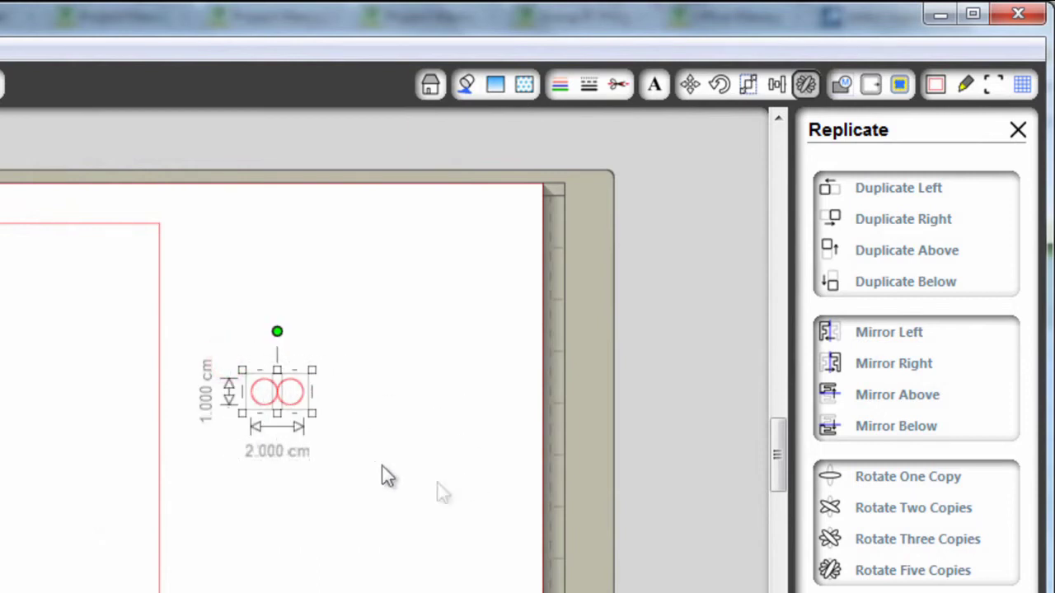
click(925, 277)
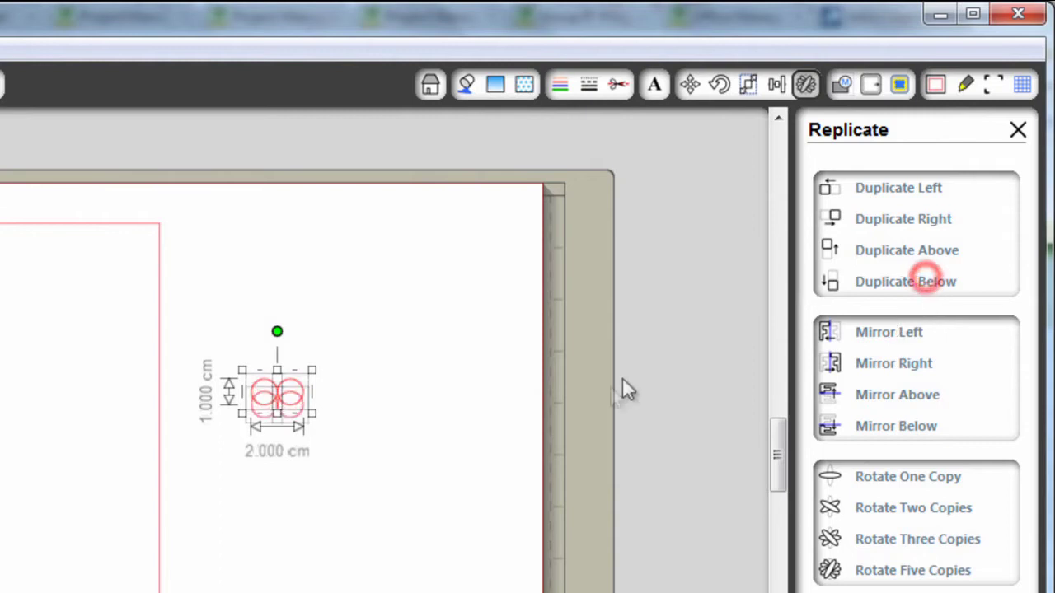
click(367, 450)
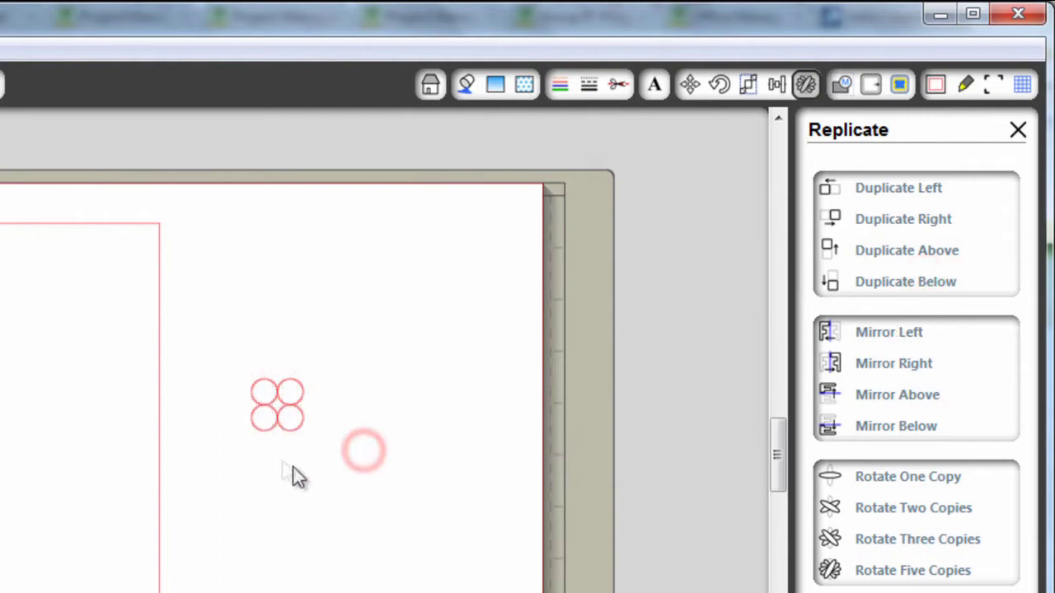
Step: Delete the lower-left and upper-right circles of the block, leaving a diagonal pair
click(262, 430)
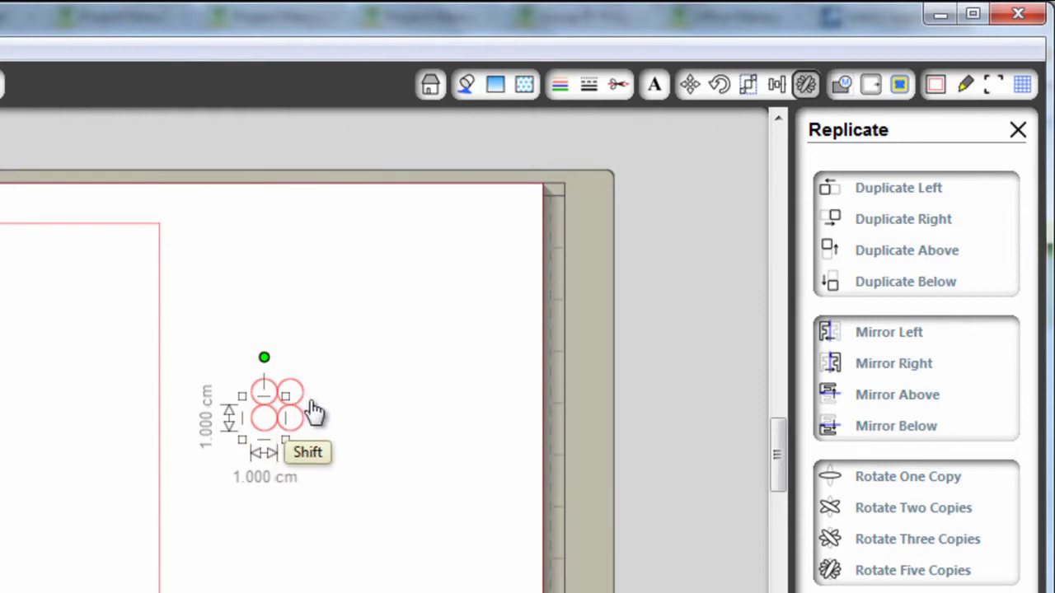
shift+click(299, 395)
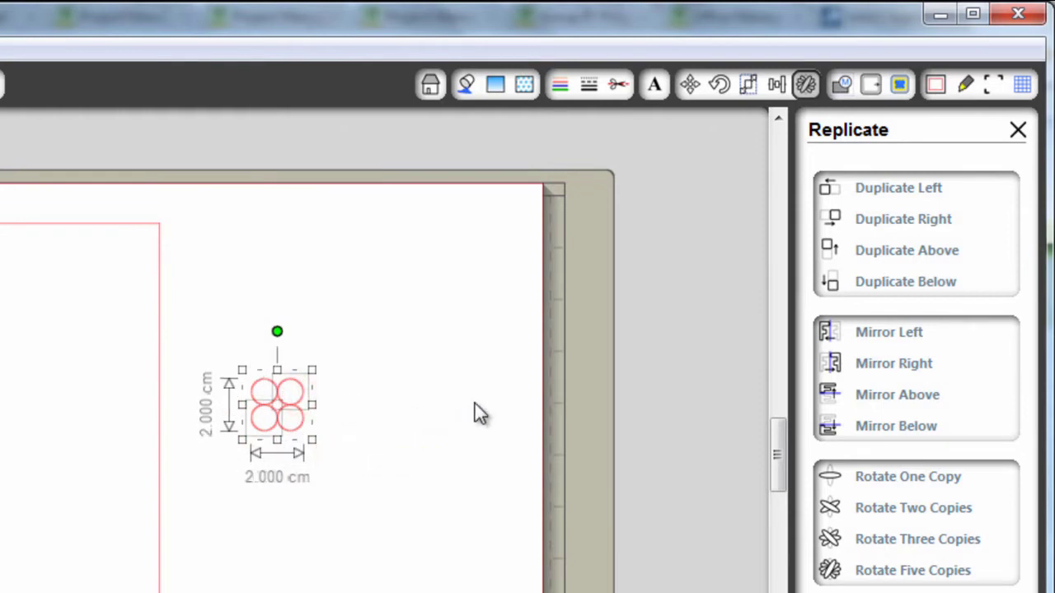
key(Delete)
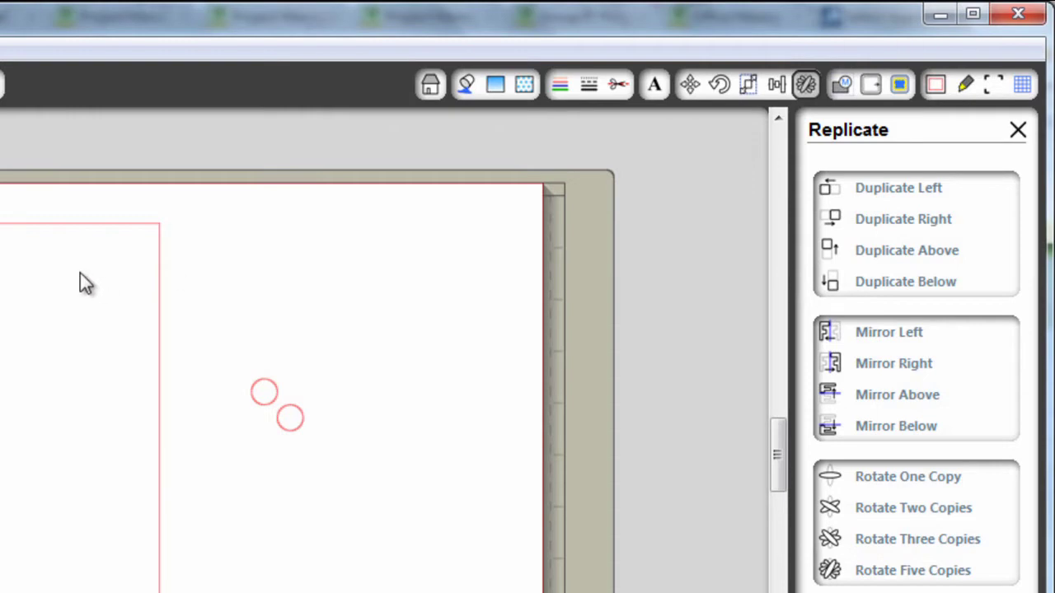
Step: Group the two diagonal circles and replicate the group into a horizontal row of five pairs
drag(229, 343, 334, 476)
key(ctrl+g)
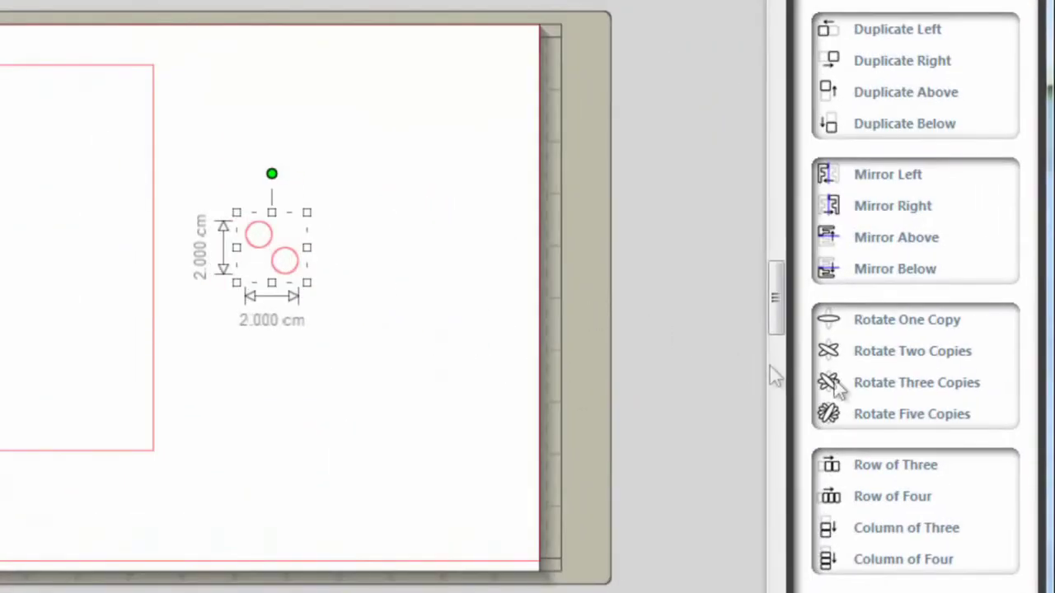
click(849, 513)
click(890, 475)
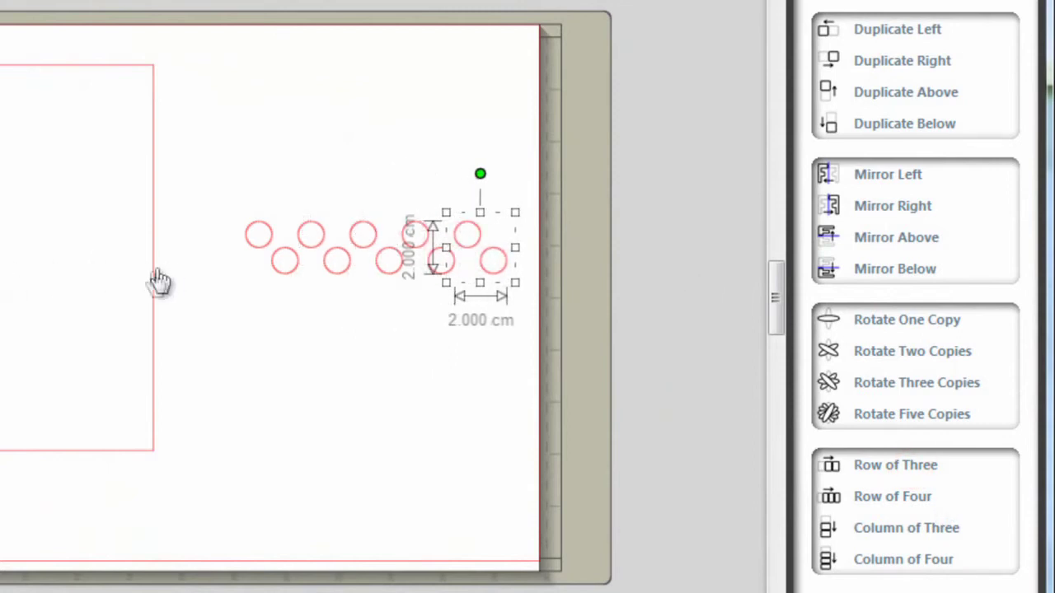
Step: Duplicate the whole row of circle pairs directly below itself
drag(226, 237, 248, 257)
drag(272, 305, 582, 321)
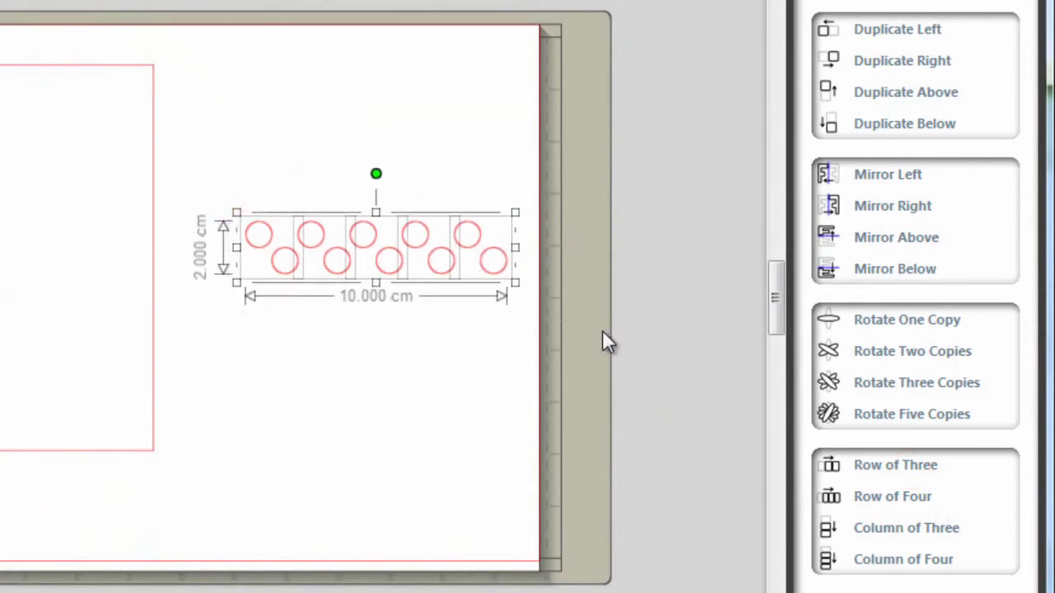
click(890, 126)
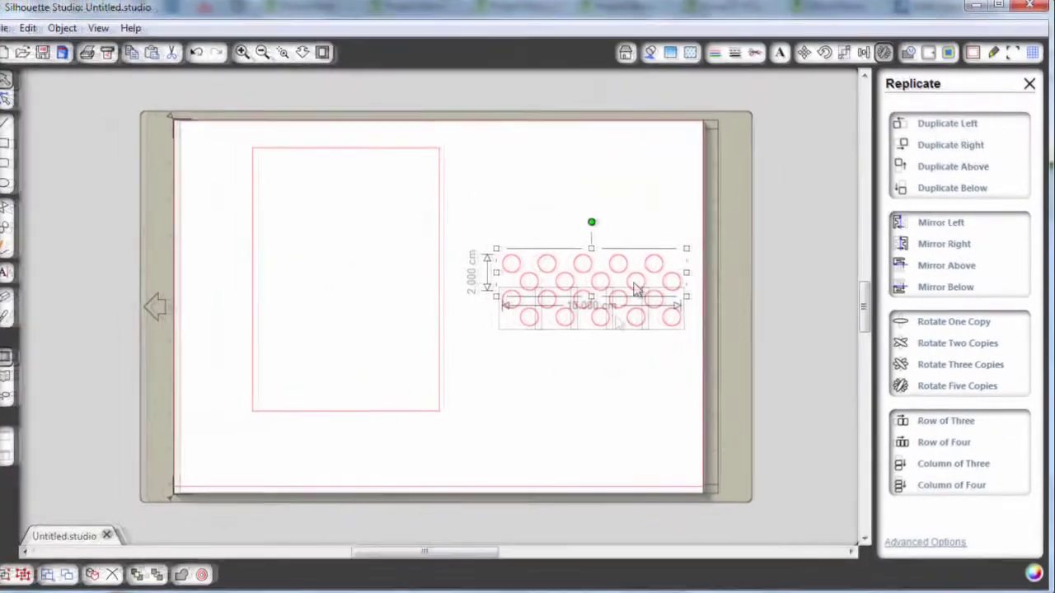
click(625, 383)
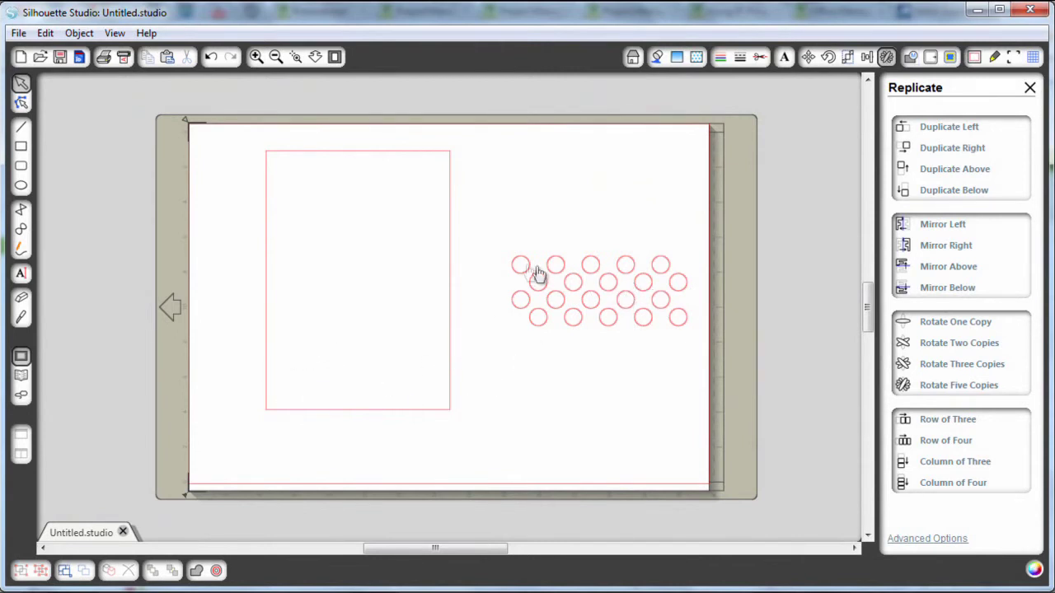
Step: Group all the circles and move the pattern inside the rectangle, along its lower edge
drag(495, 243, 699, 350)
key(ctrl+g)
drag(610, 321, 366, 398)
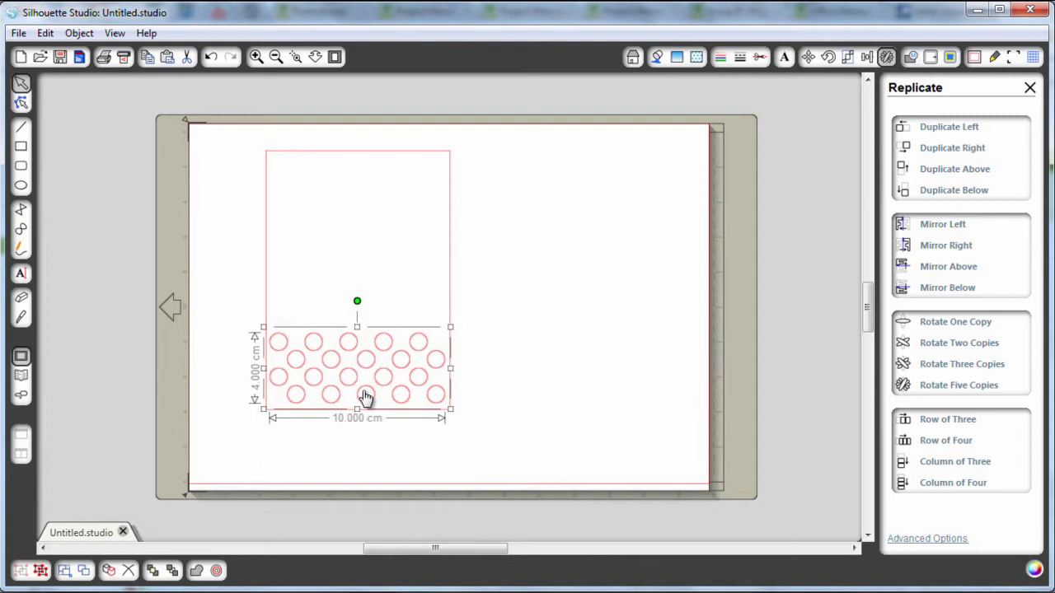
click(609, 407)
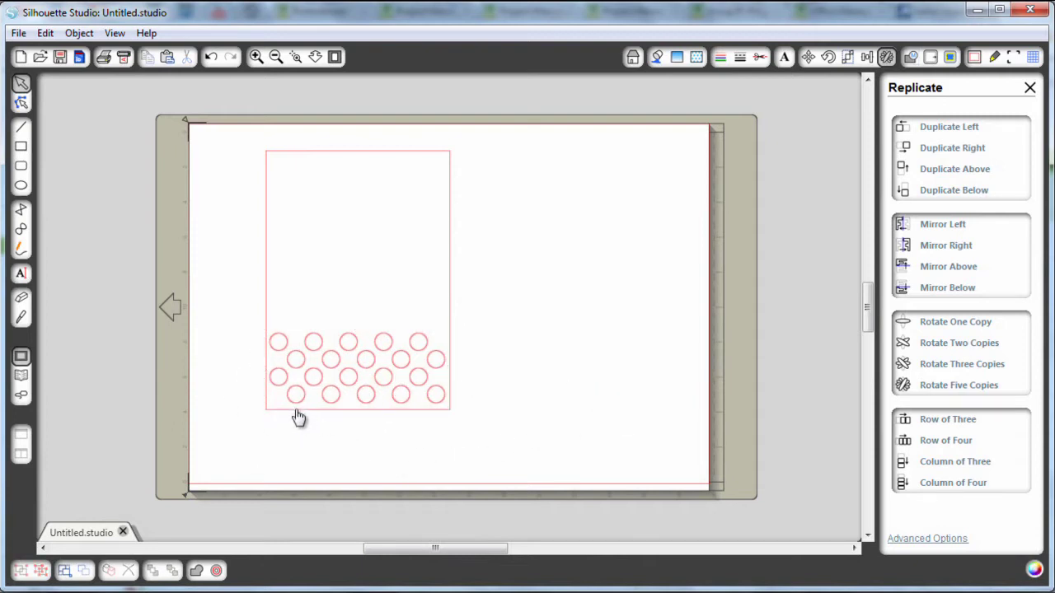
Step: Align the circle pattern and the rectangle horizontally with Align Center
key(ctrl+a)
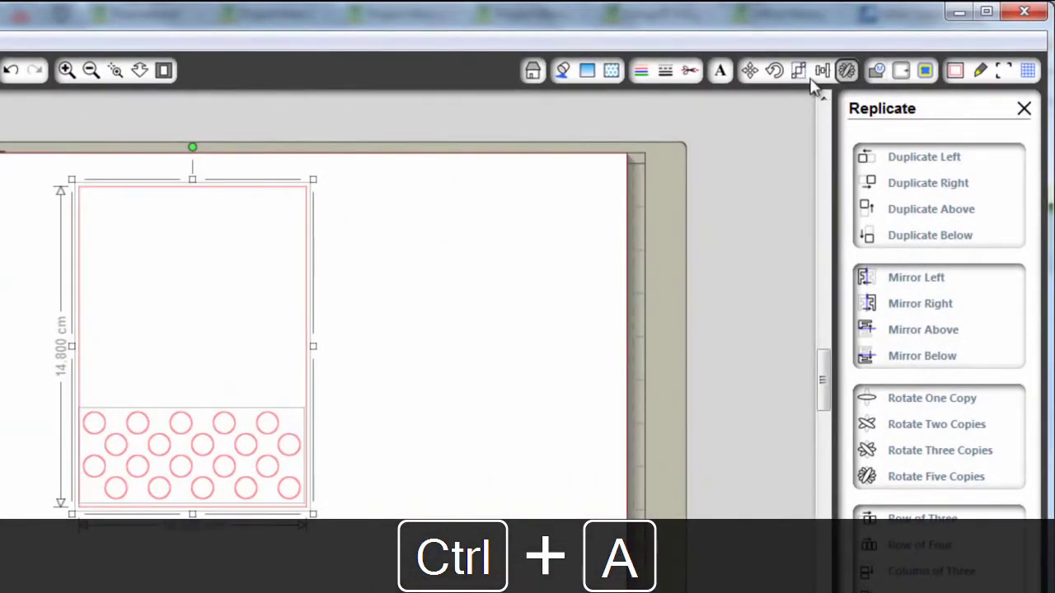
click(821, 71)
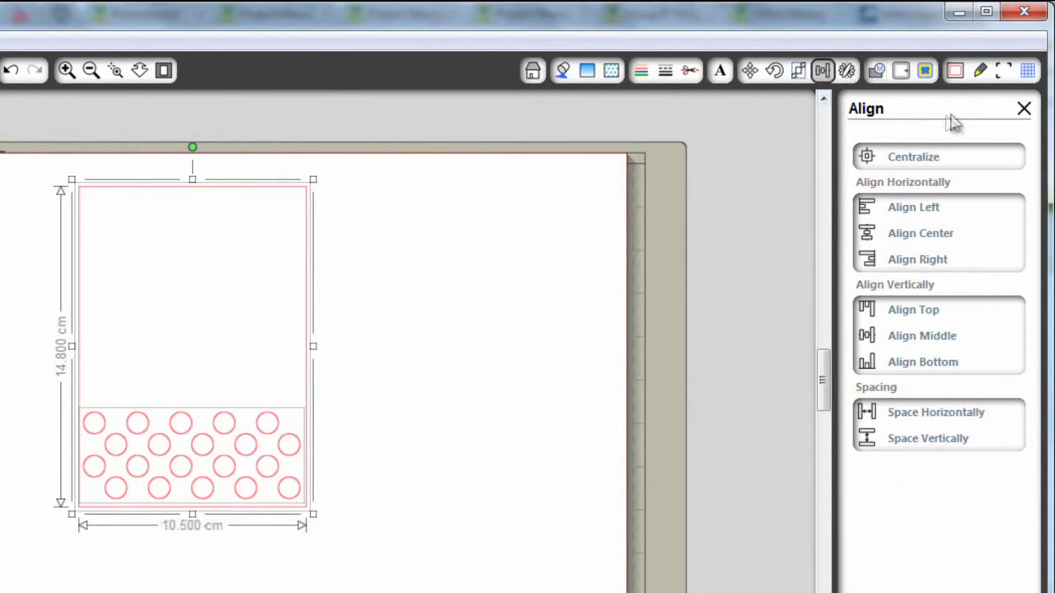
click(926, 236)
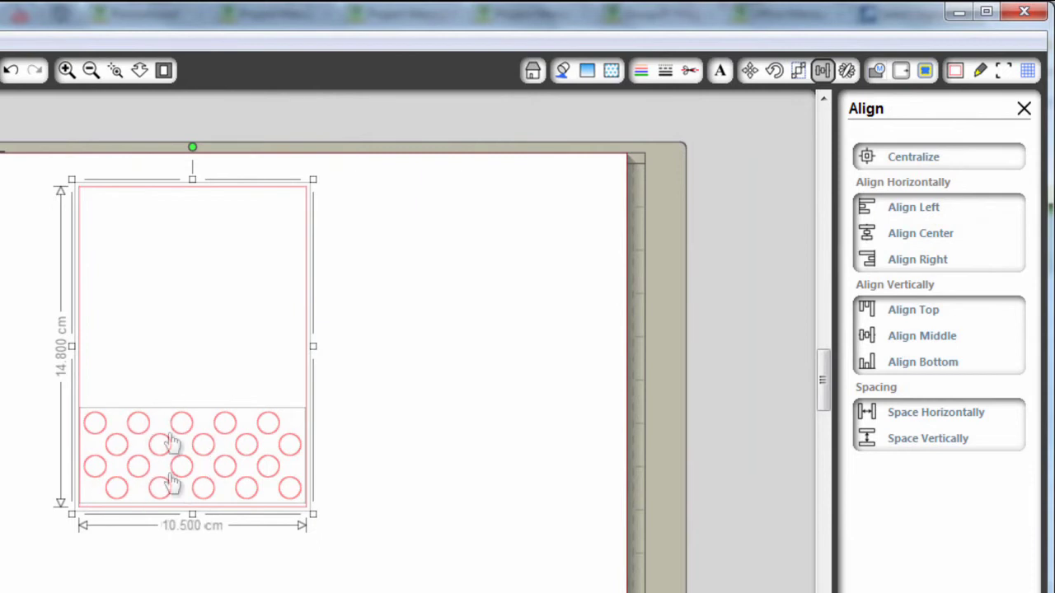
click(395, 498)
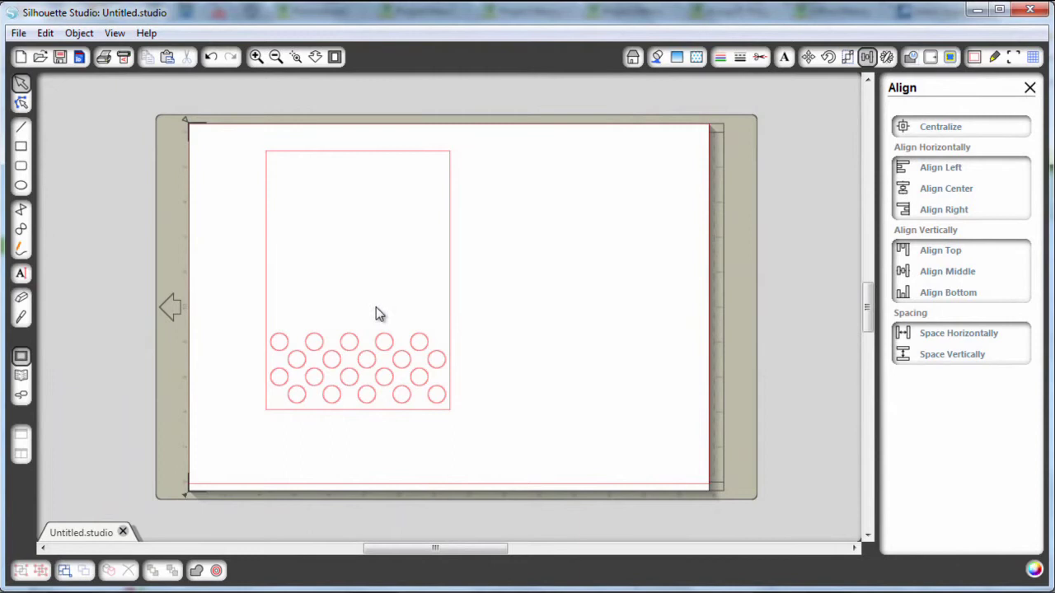
Step: Move the rectangle together with its circle pattern to the right half of the page
drag(237, 134, 503, 423)
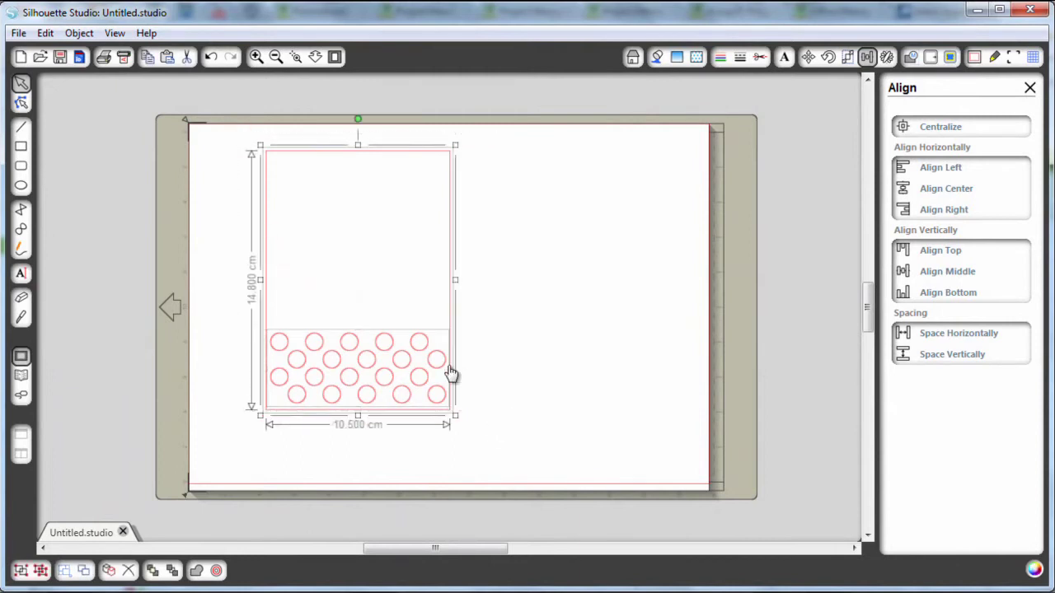
drag(445, 386, 669, 410)
click(673, 448)
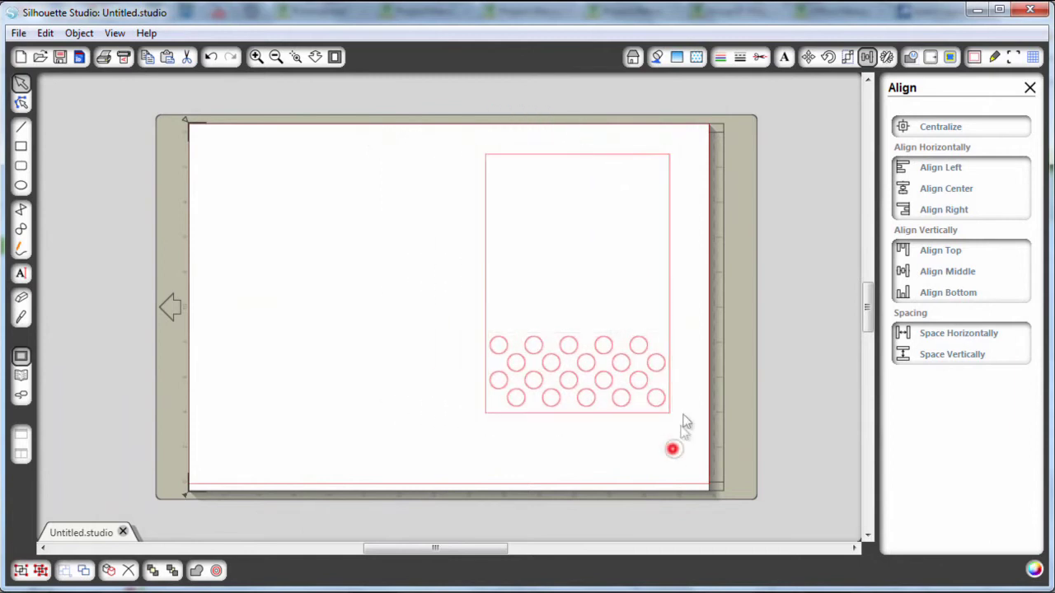
Step: Duplicate only the rectangle to the left, against its left edge, and select the copy
click(486, 304)
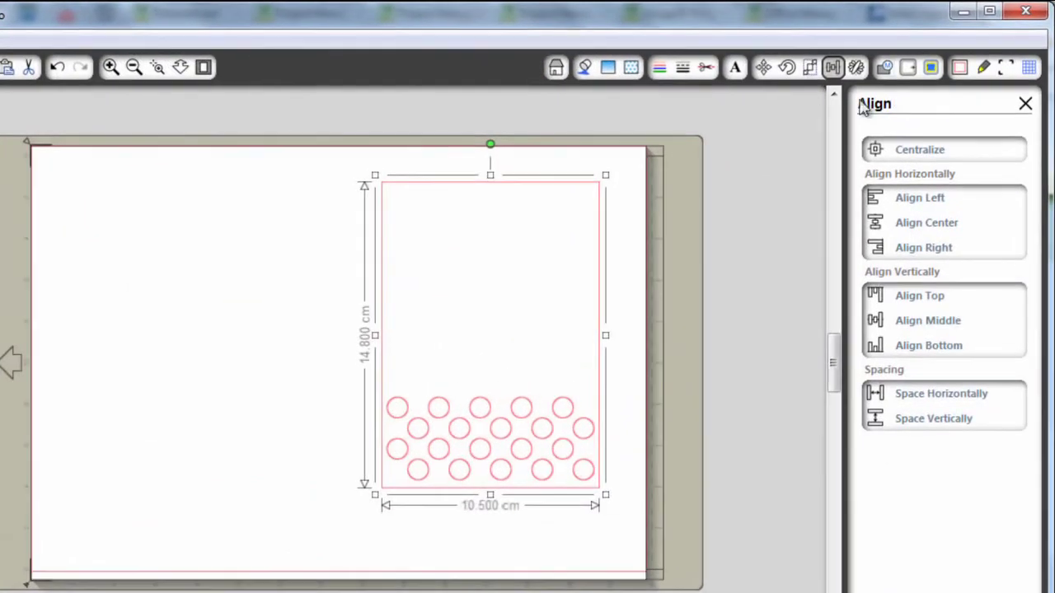
click(857, 67)
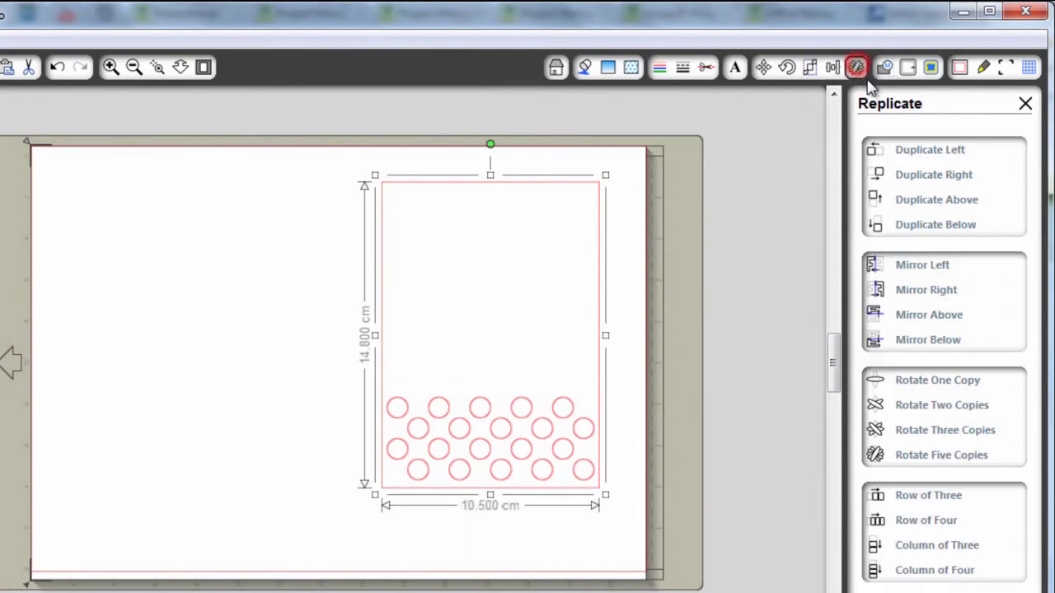
click(908, 153)
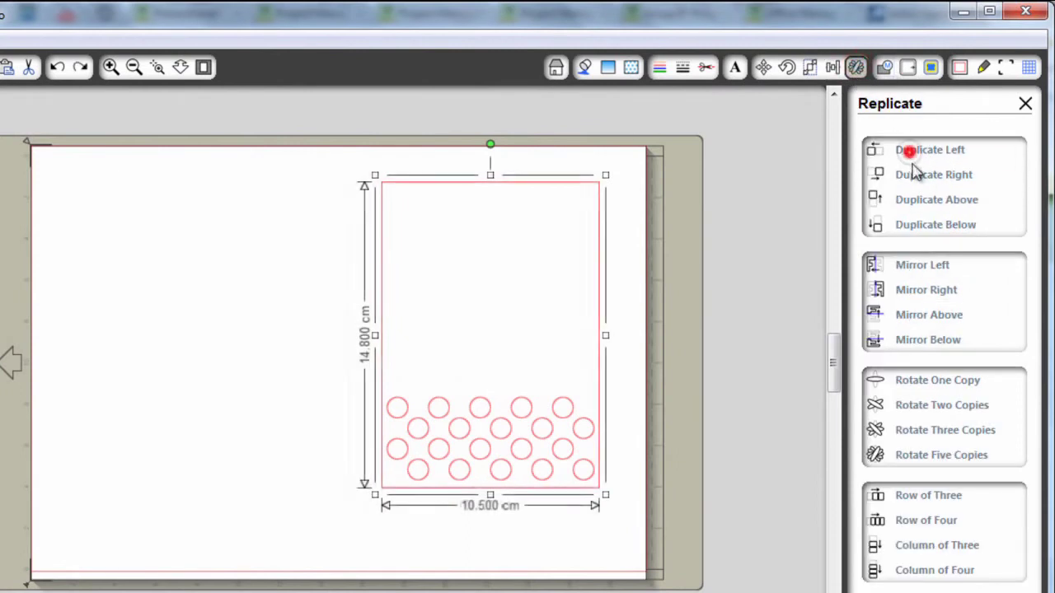
click(443, 162)
click(250, 184)
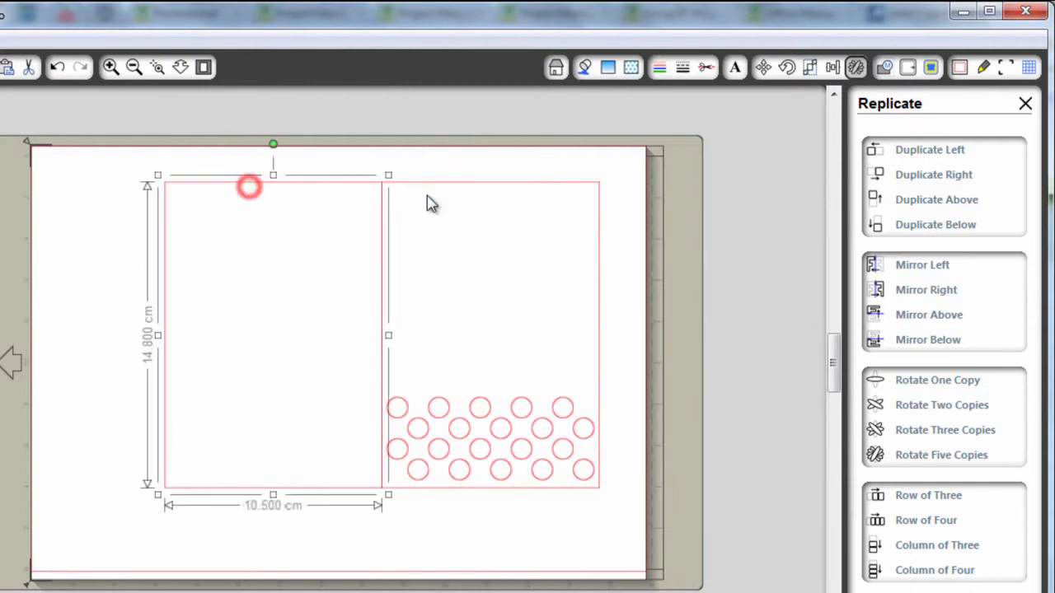
Step: Select both card rectangles and weld them into a single card outline
shift+click(408, 183)
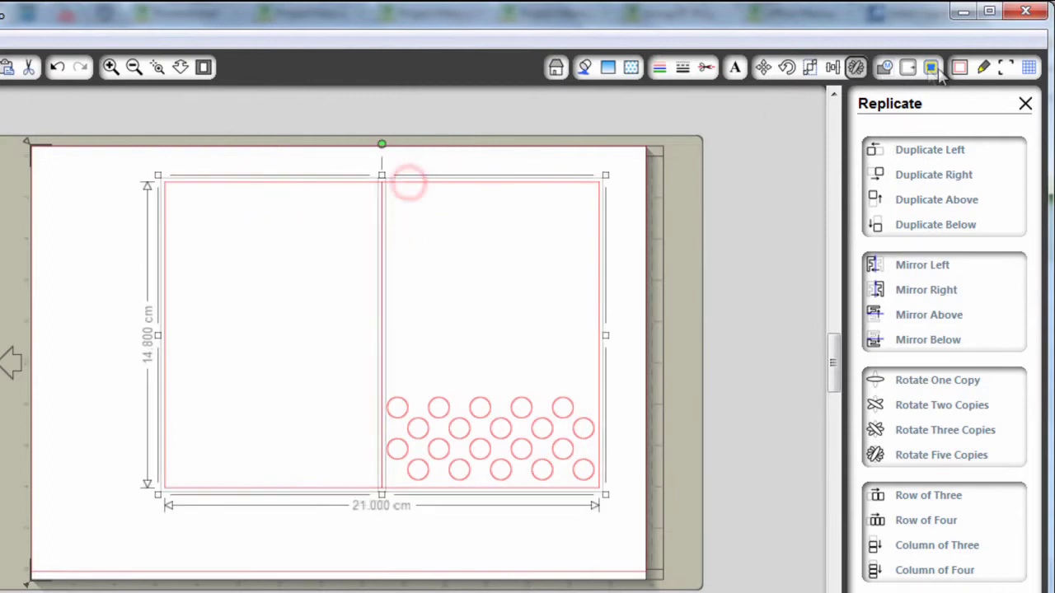
click(884, 68)
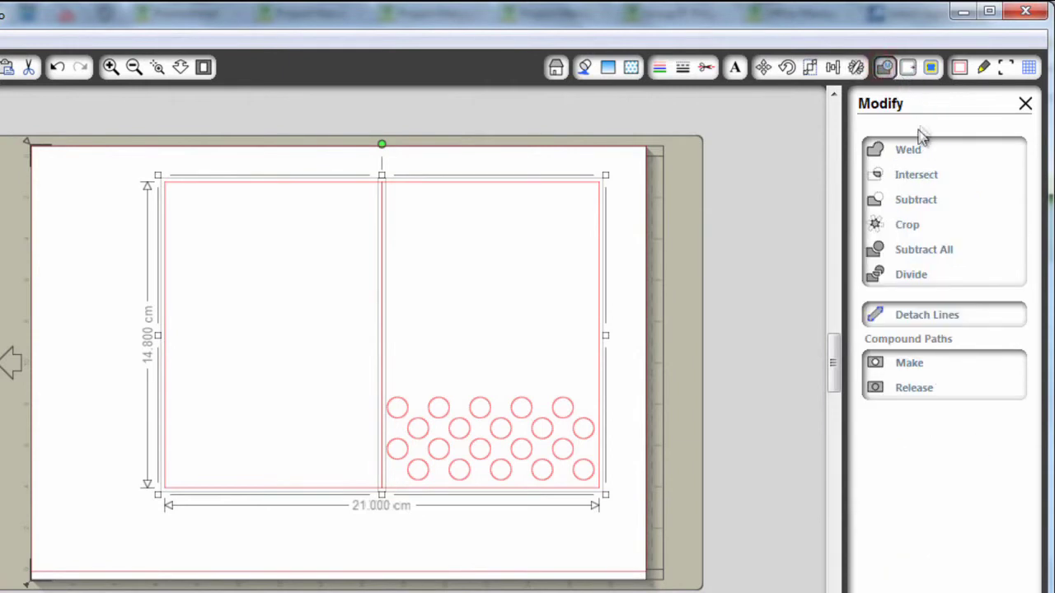
click(909, 154)
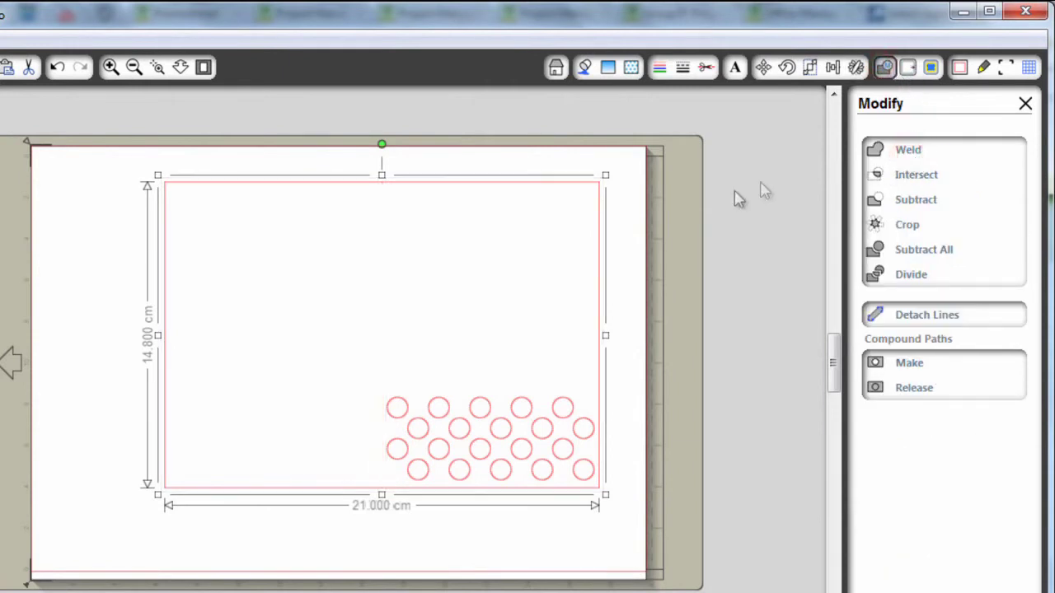
click(420, 148)
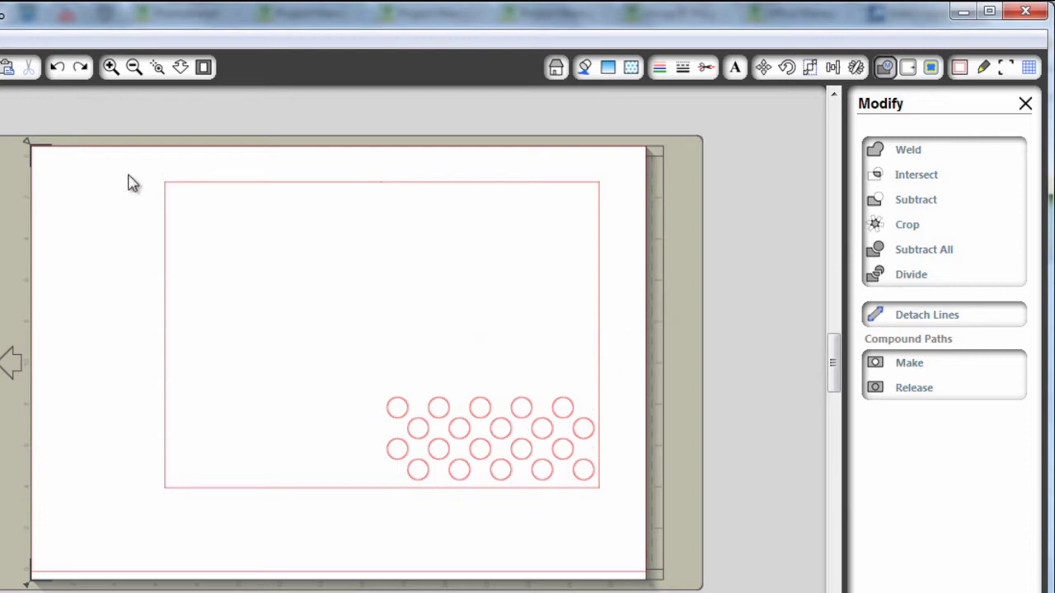
Step: Group the card outline with the circle pattern and move the group left, partly beyond the page's left edge
key(ctrl+a)
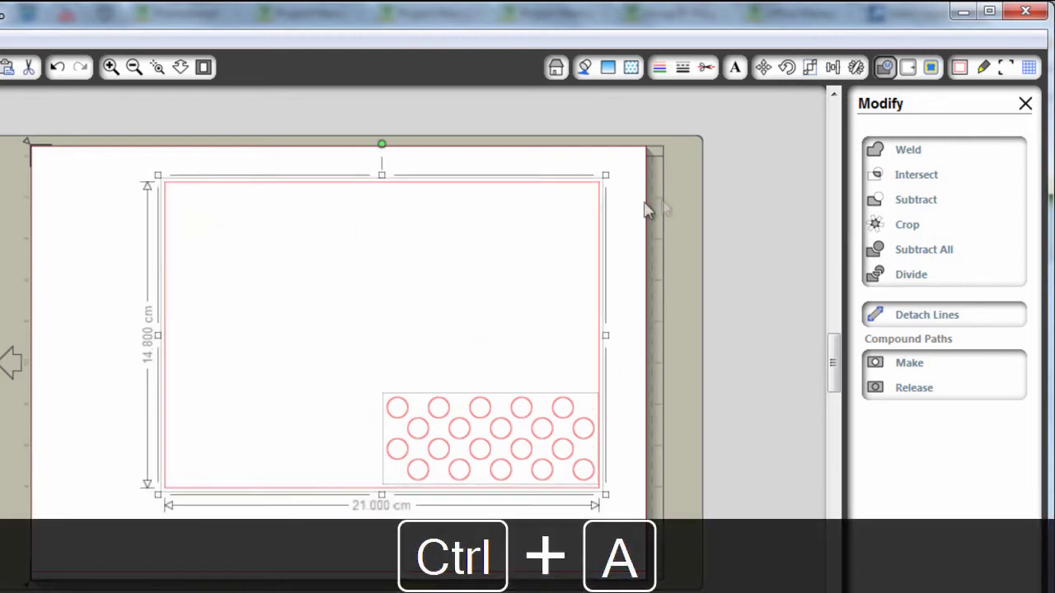
key(ctrl+g)
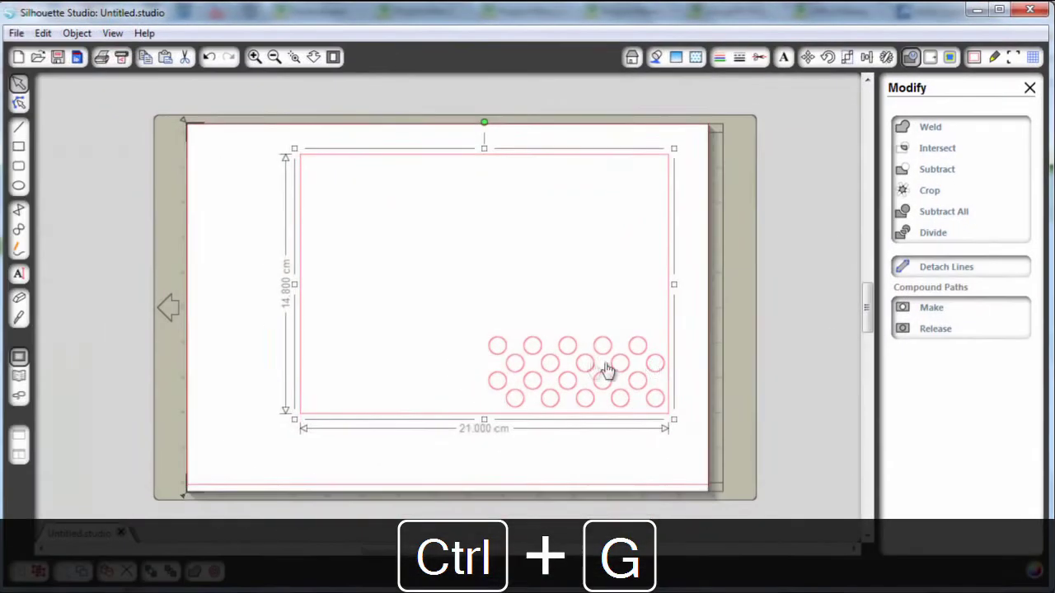
click(567, 347)
mouse_move(594, 403)
mouse_down()
mouse_move(550, 416)
mouse_move(593, 414)
mouse_up()
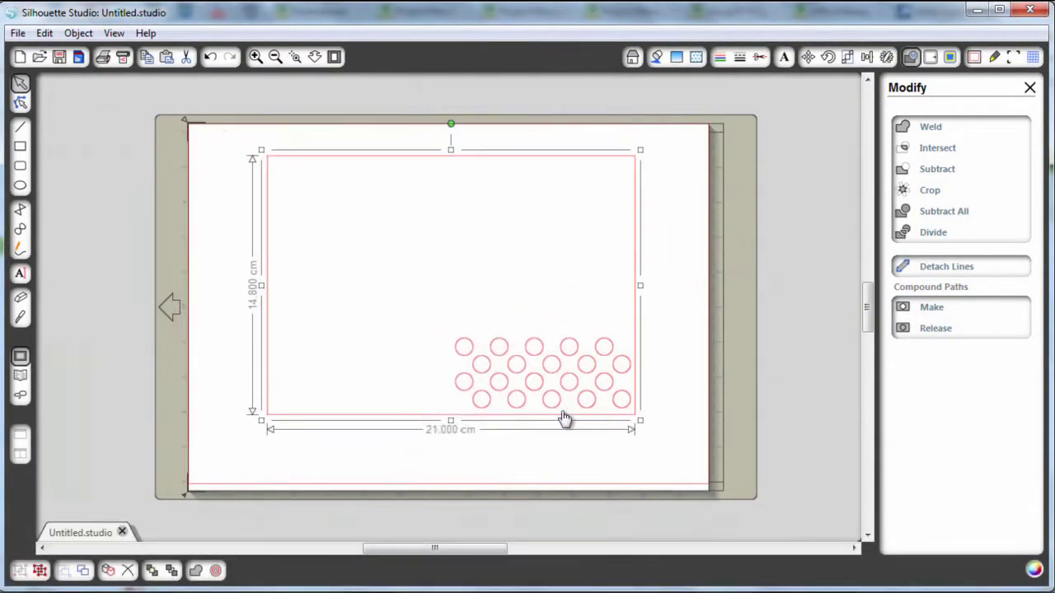
key(ctrl+z)
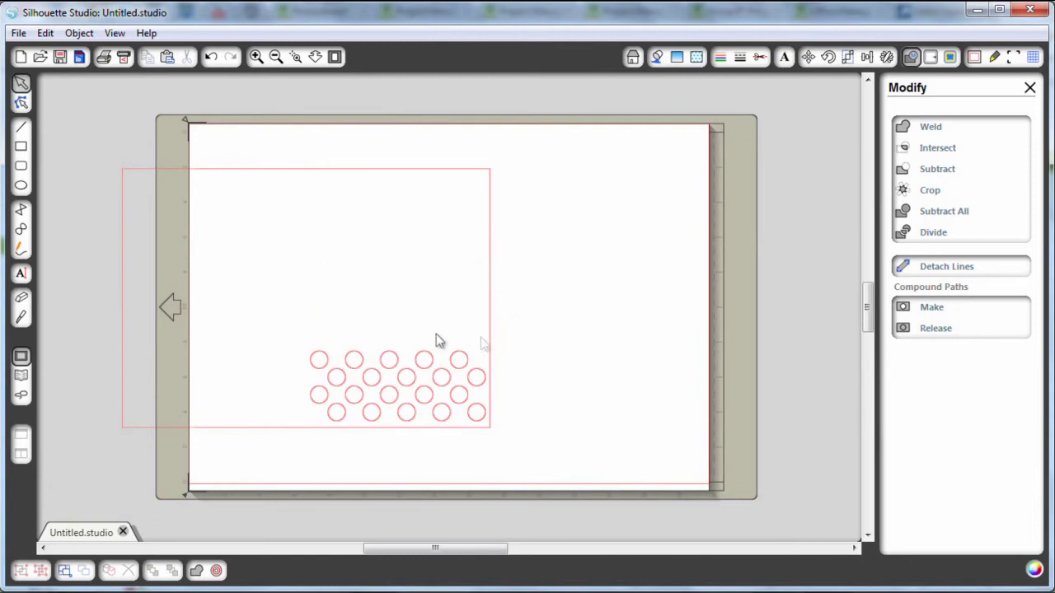
Step: Draw a rectangle across the card's right edge and set its size to 10.5 x 5 cm
click(21, 145)
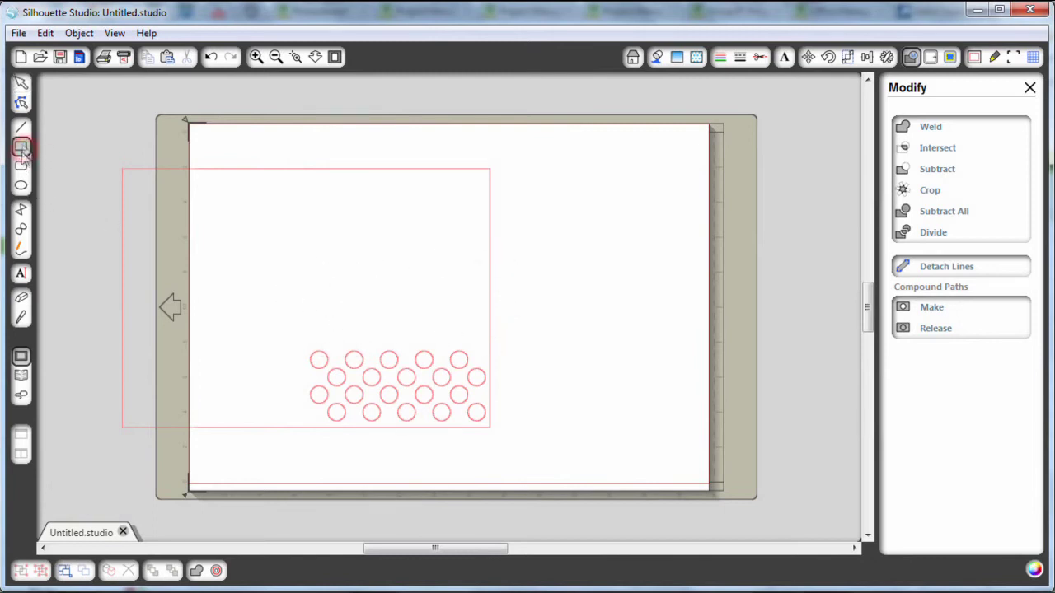
drag(385, 249, 595, 358)
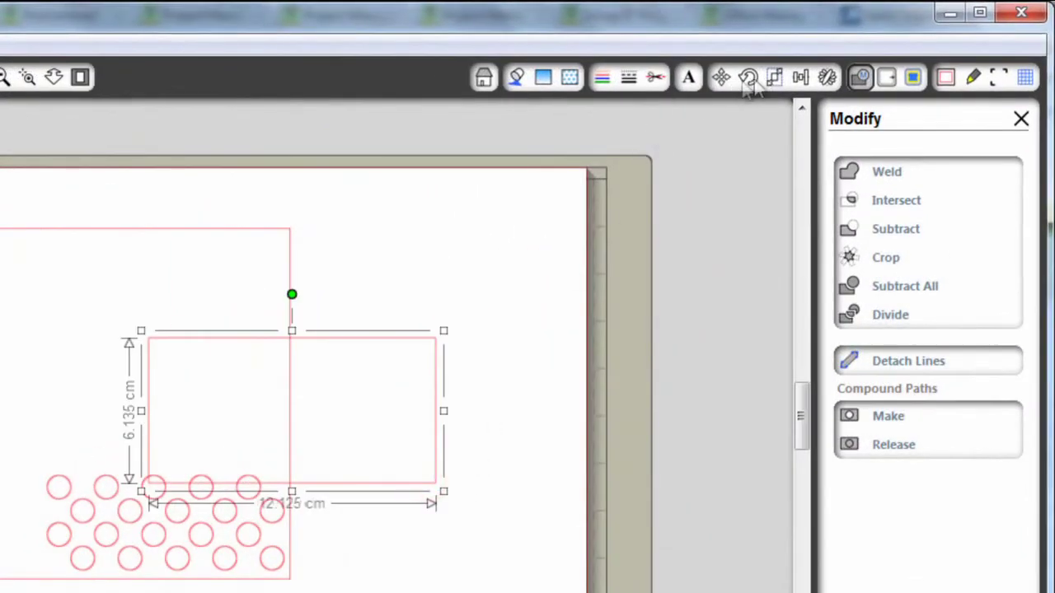
click(774, 77)
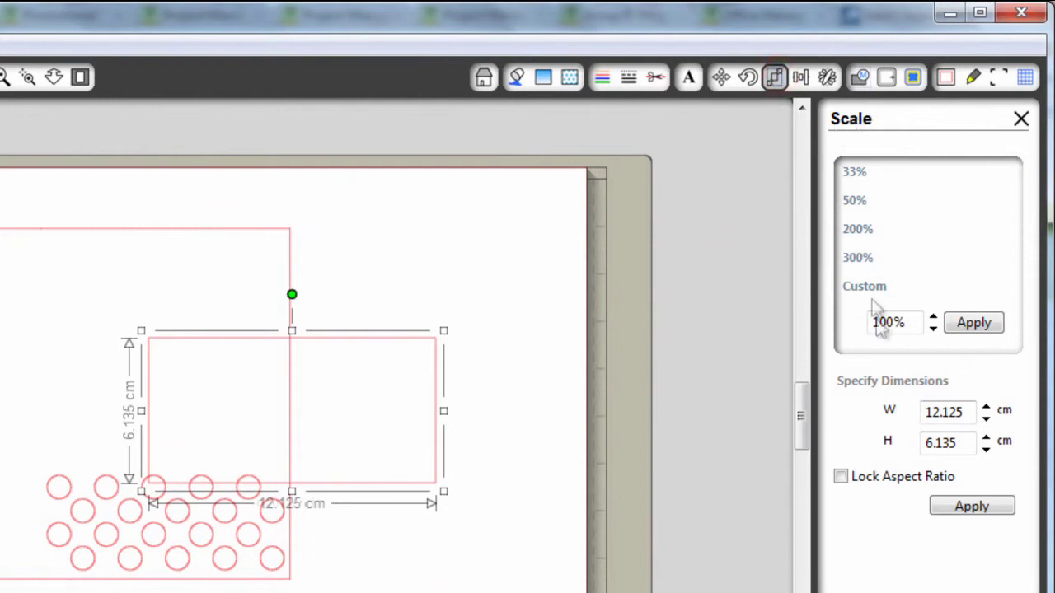
double_click(969, 416)
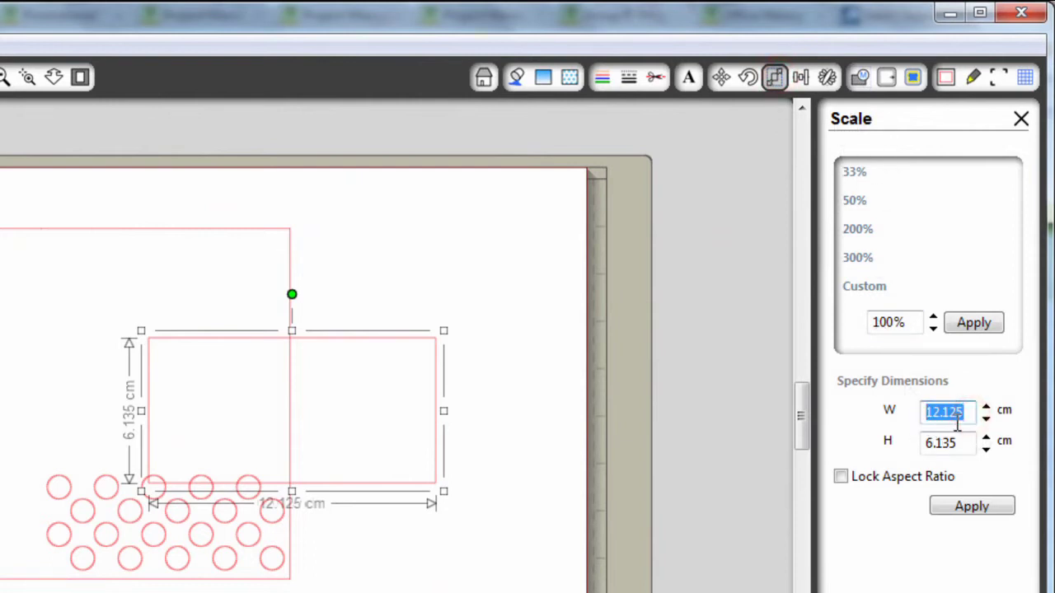
text(1)
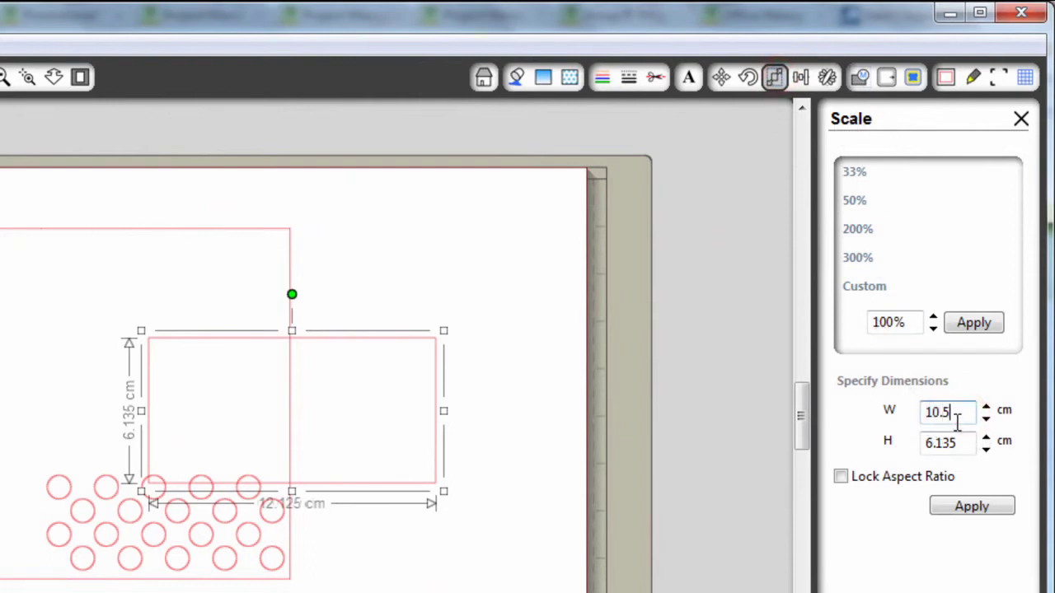
text(0.5)
key(Tab)
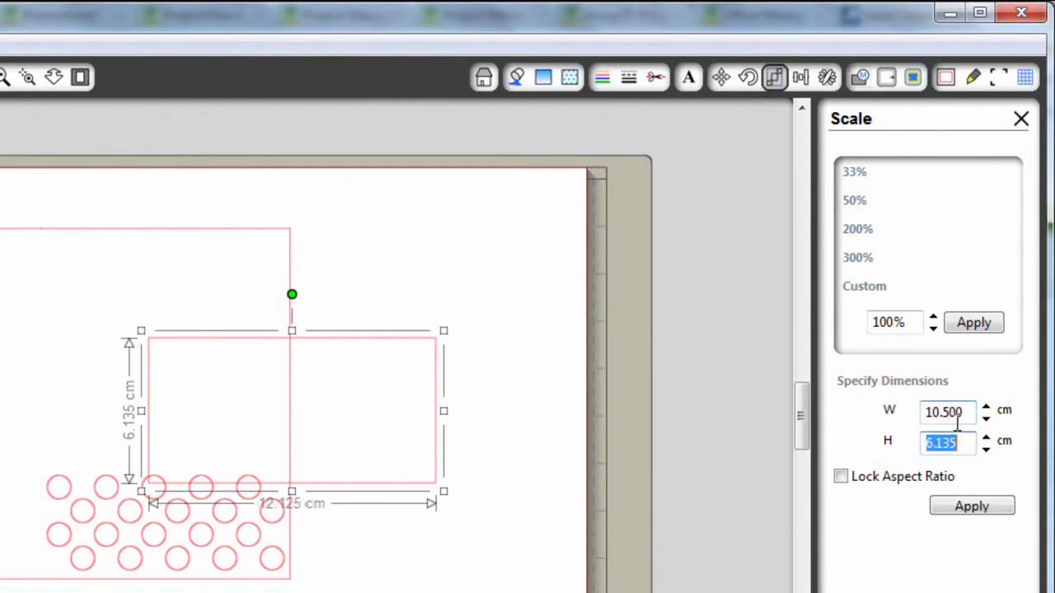
text(5)
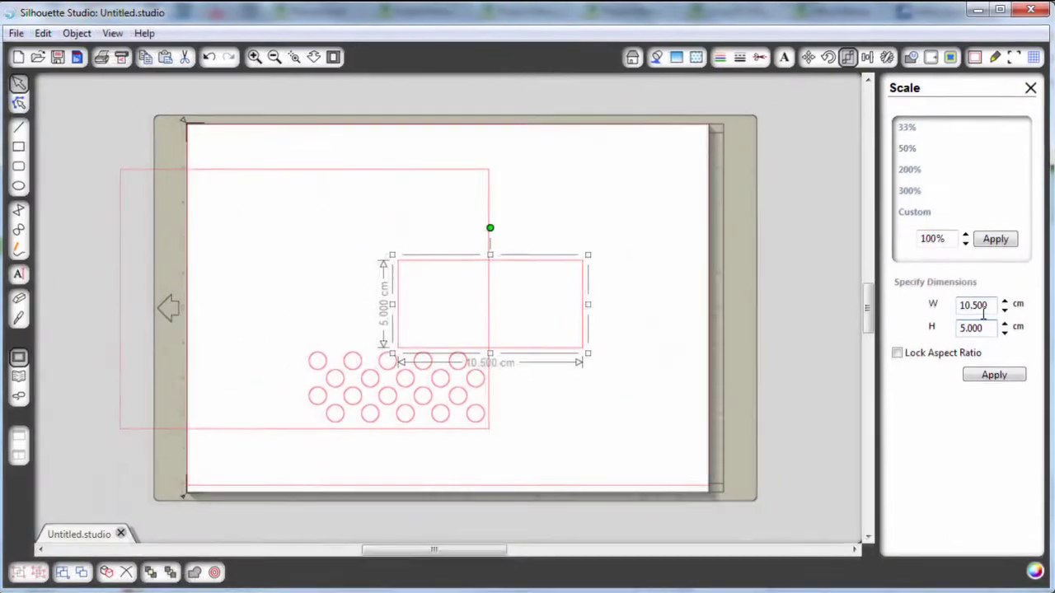
key(Return)
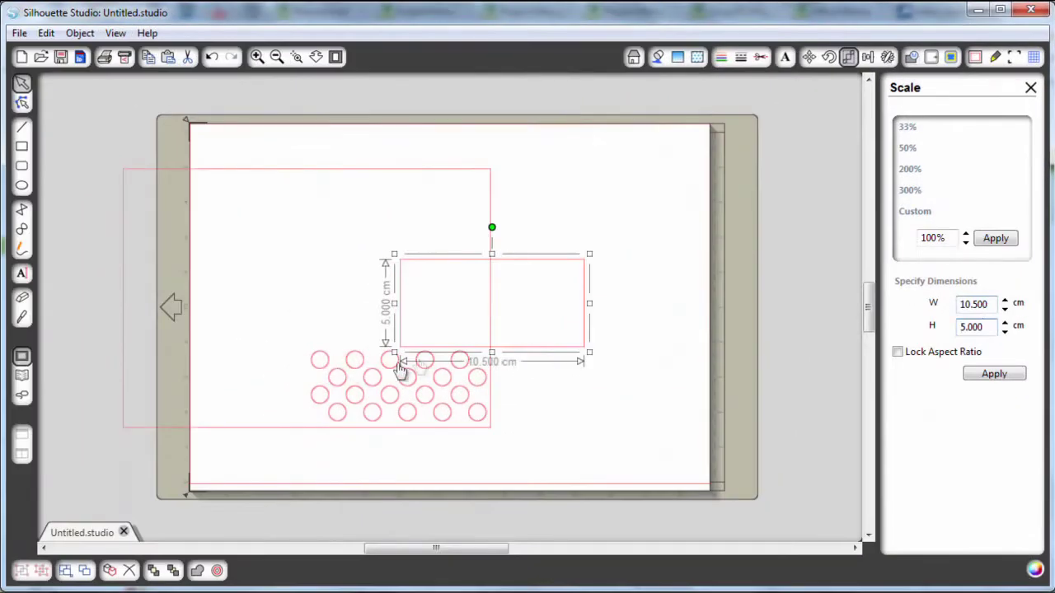
Step: Fit the 10.5 x 5 cm rectangle into the card's right half above the circles, and place a copy over the card's upper-left corner
drag(534, 354, 480, 336)
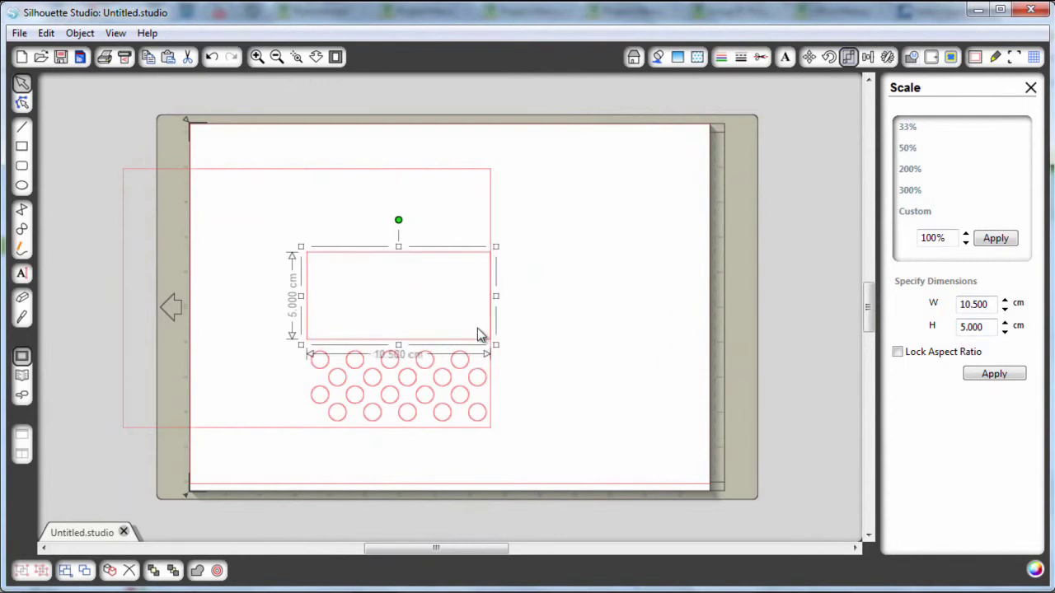
click(540, 341)
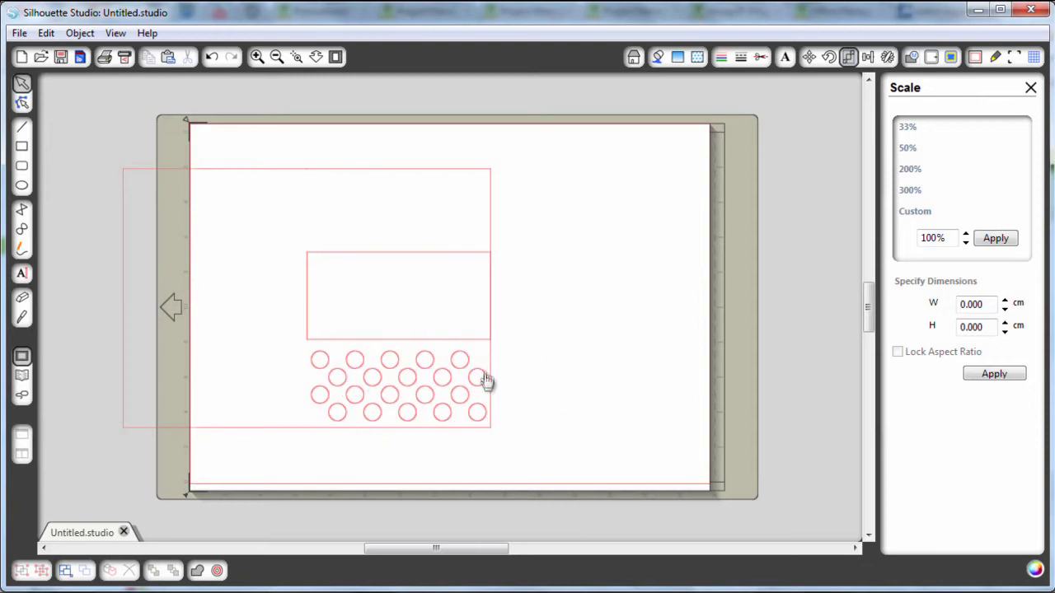
click(328, 337)
key(ctrl+c)
key(ctrl+v)
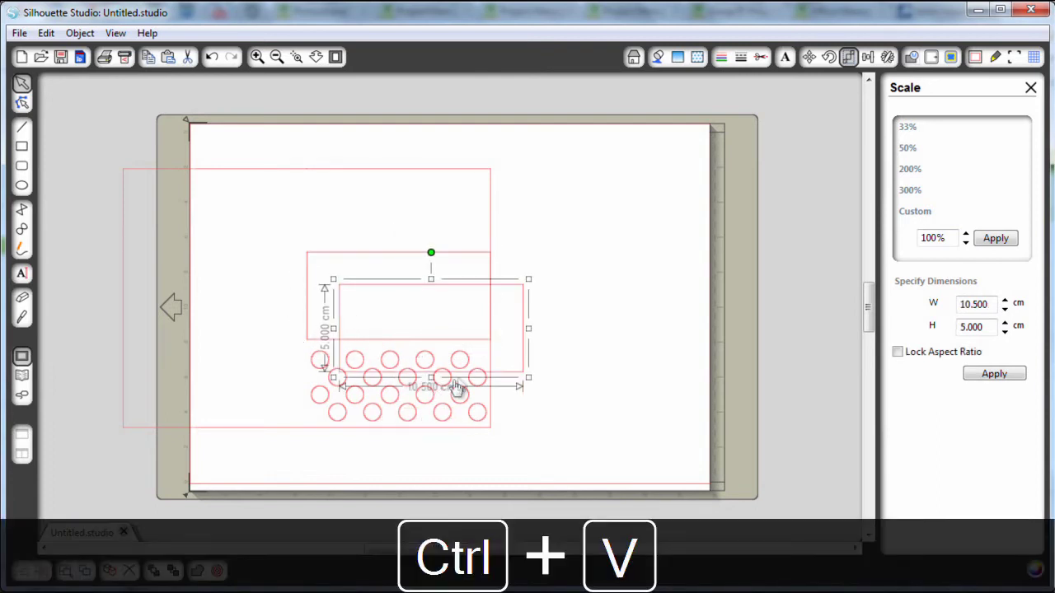
drag(466, 377, 197, 238)
click(579, 393)
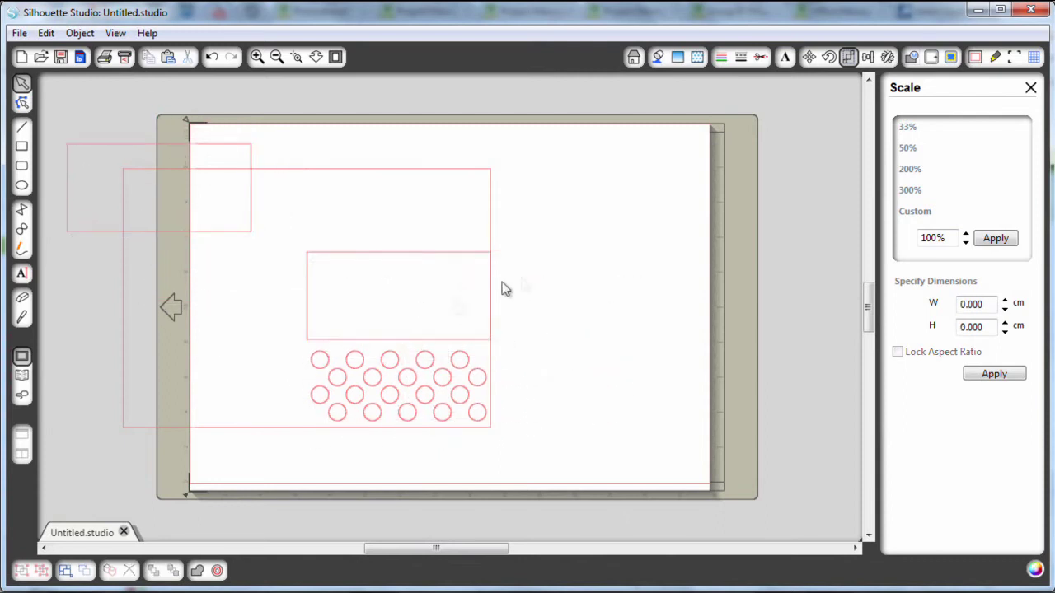
Step: Draw an upright rectangle over the band in the card's right half and set its size to 6 x 9 cm
click(23, 147)
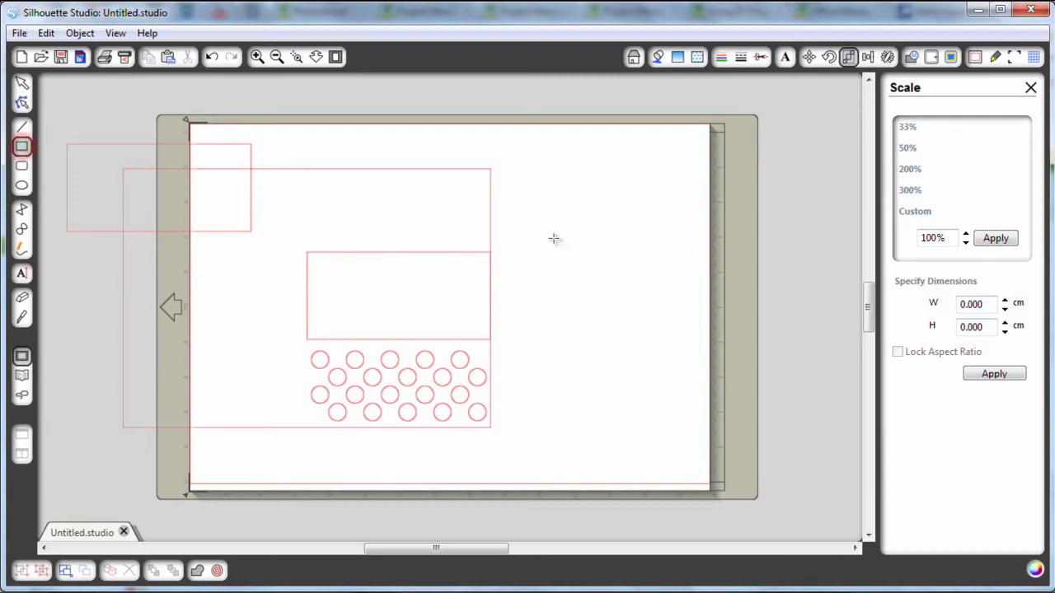
mouse_move(357, 217)
mouse_down()
mouse_move(370, 280)
mouse_move(432, 368)
mouse_move(472, 388)
mouse_move(454, 372)
mouse_up()
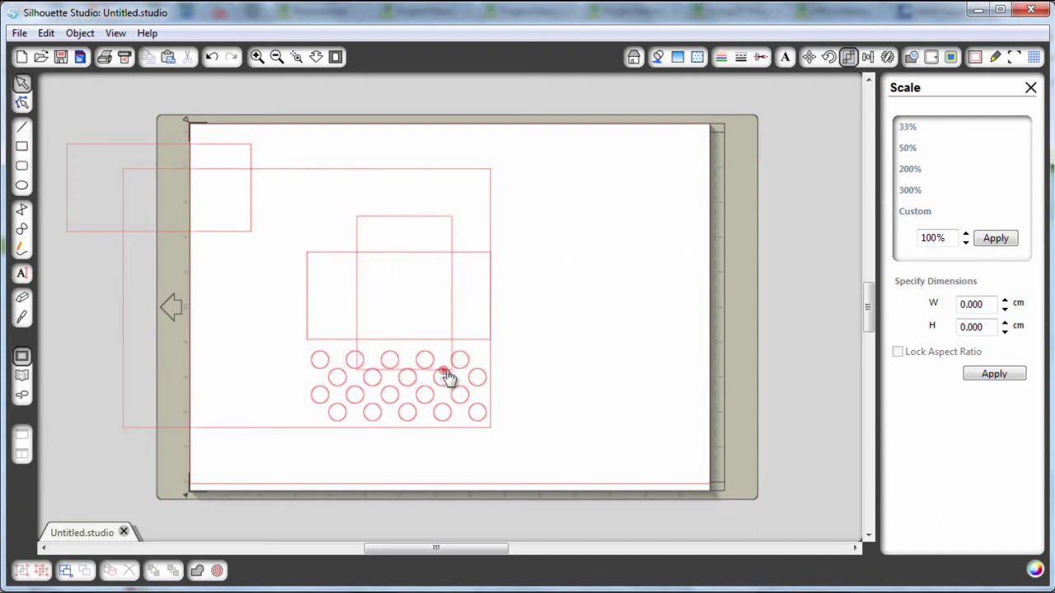
click(449, 372)
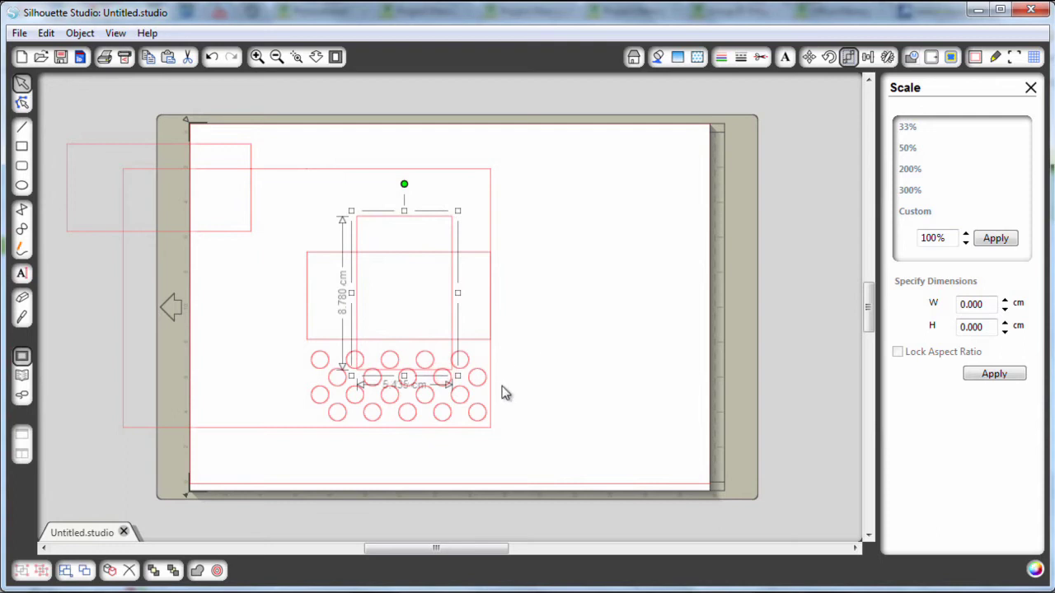
double_click(986, 305)
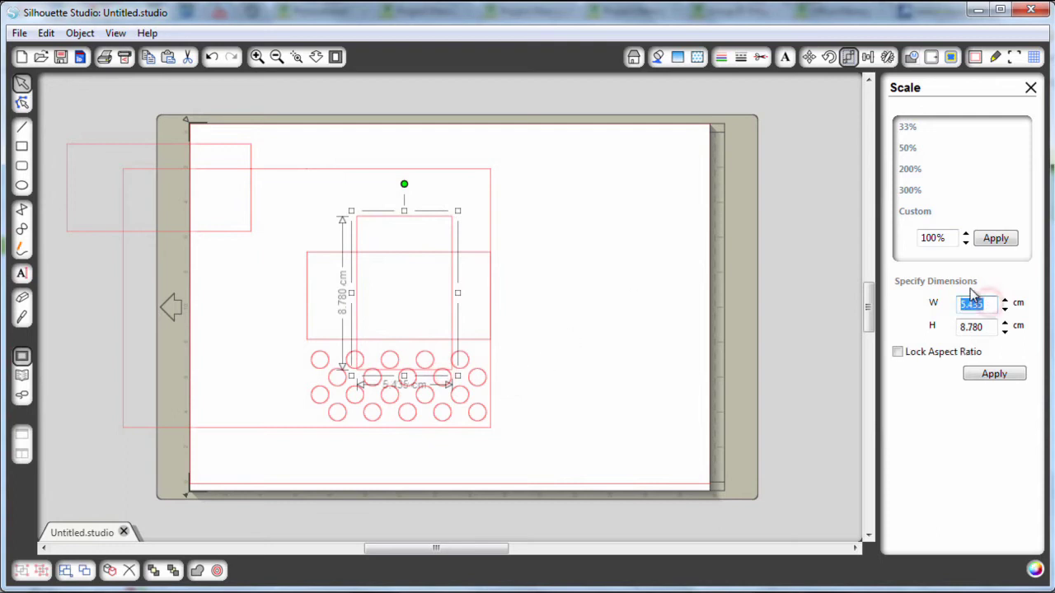
text(6)
key(Tab)
text(9)
key(Return)
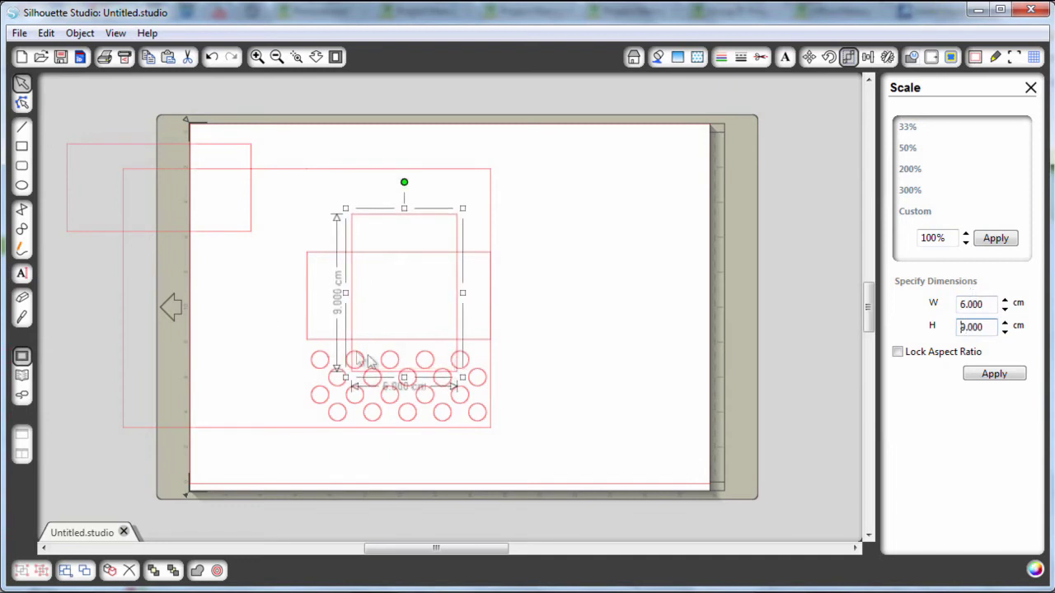
Step: Move the 6 x 9 cm rectangle and the band behind it slightly upward on the card's right half
drag(399, 377, 396, 360)
drag(476, 258, 473, 238)
click(560, 286)
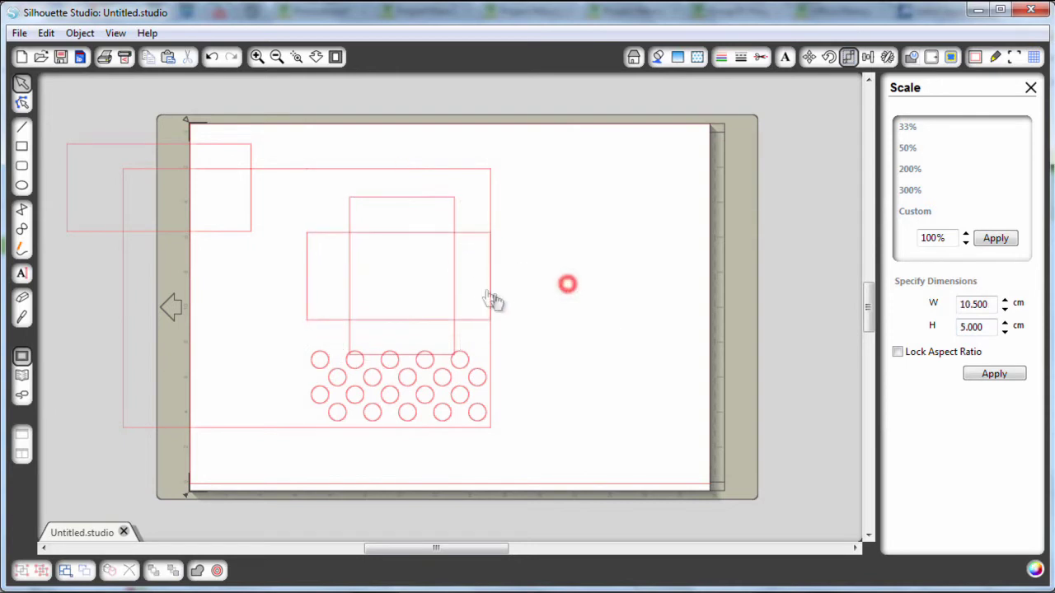
click(439, 202)
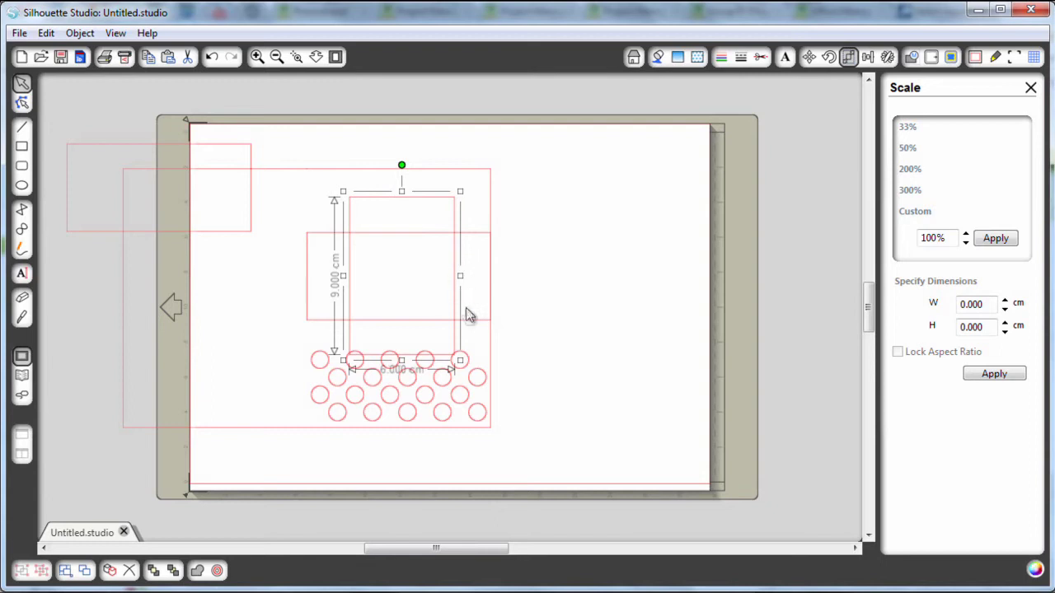
click(550, 301)
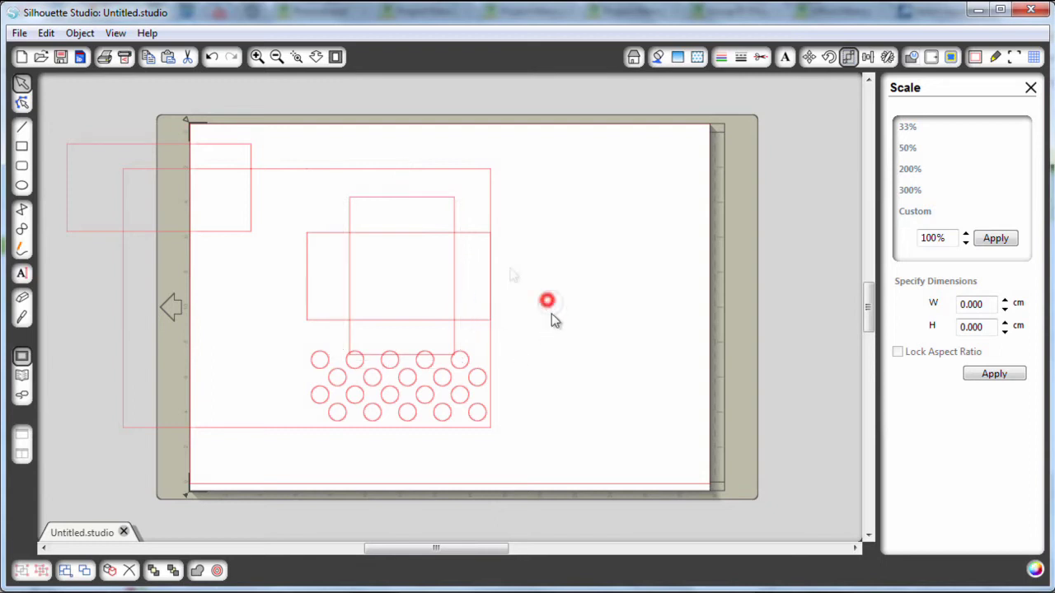
Step: Draw a rounded rectangle on the blank area right of the card and set its size to 5 x 1.5 cm
click(23, 166)
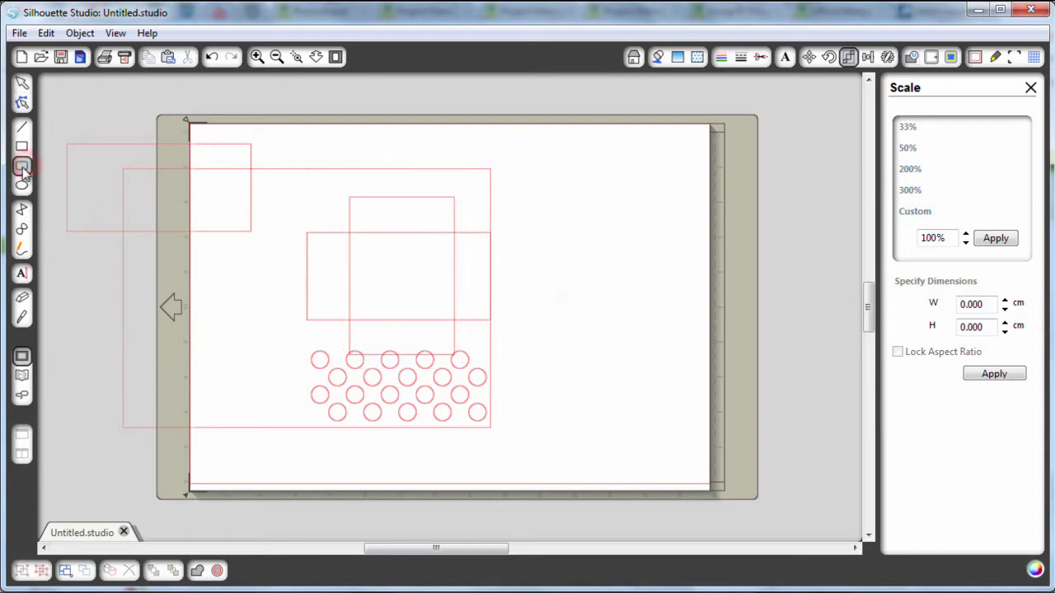
drag(527, 251, 640, 283)
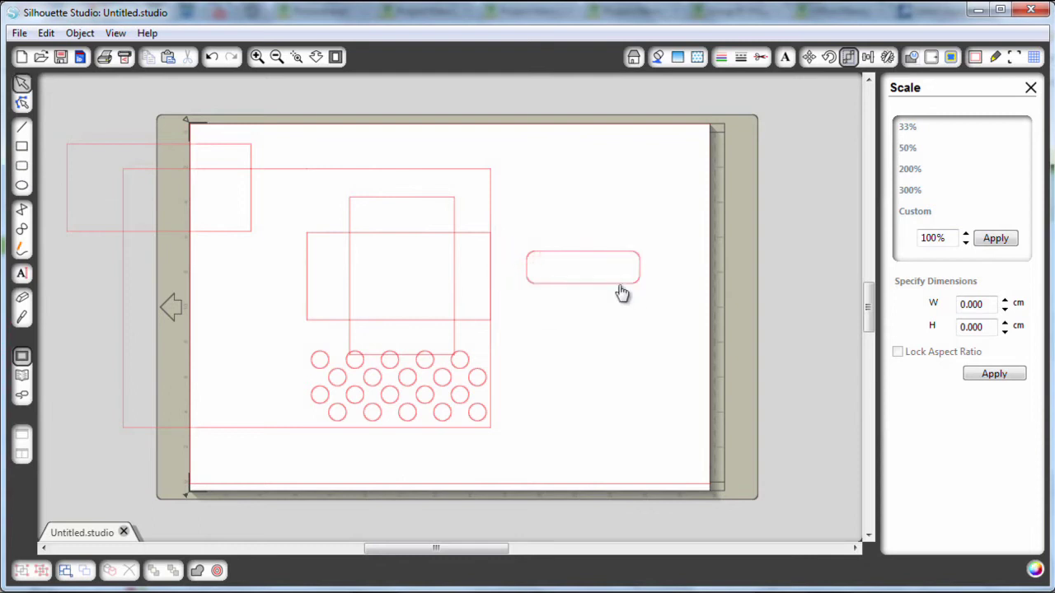
click(619, 285)
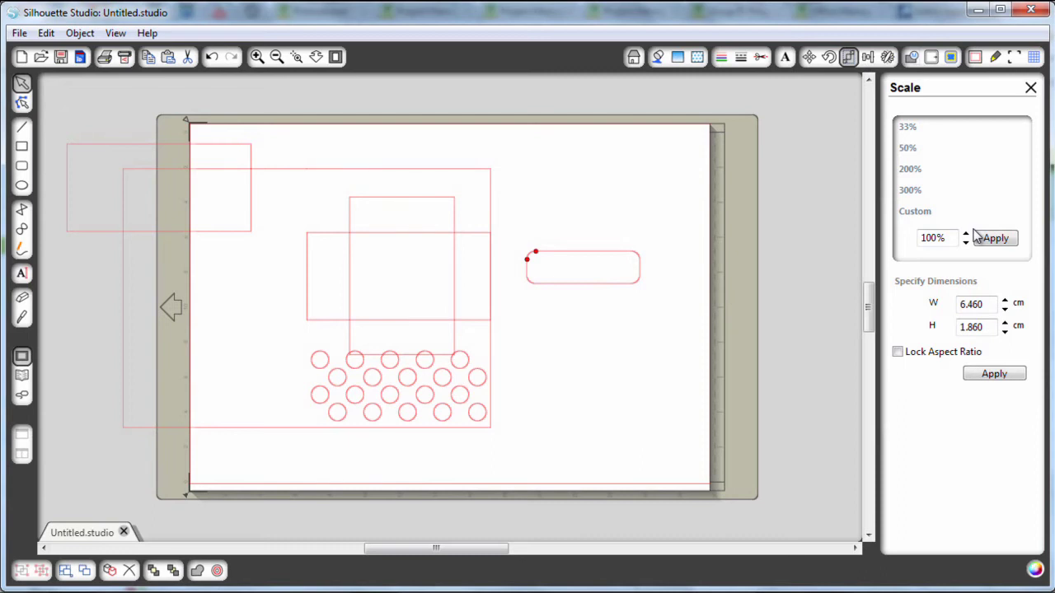
drag(996, 304, 944, 306)
text(5)
key(Tab)
text(1.5)
key(Return)
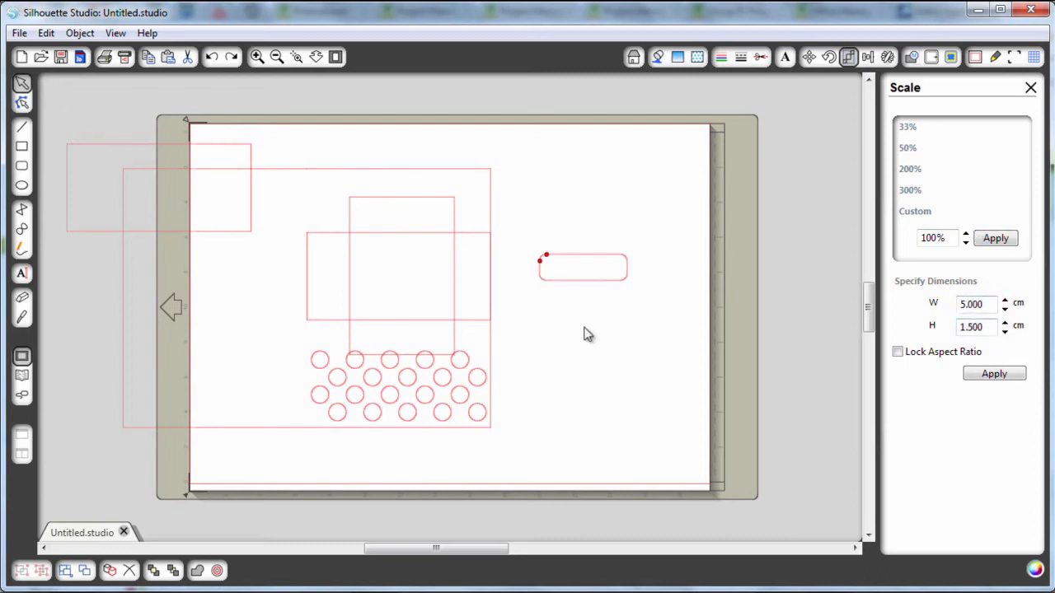
Step: Increase the rounded rectangle's corner rounding vertically to half its height and slightly further horizontally
click(297, 56)
drag(517, 227, 692, 321)
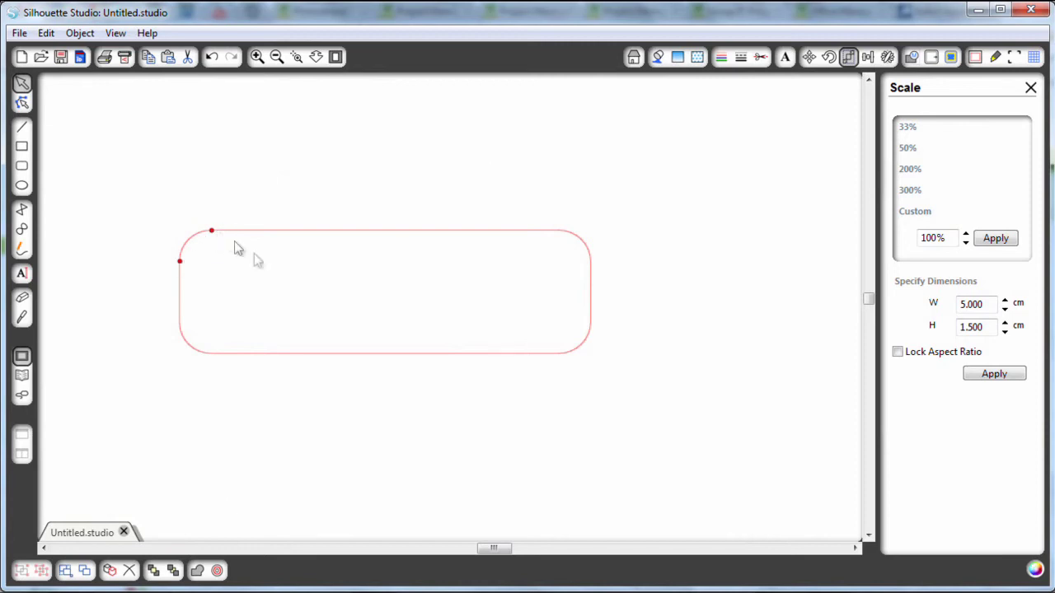
click(178, 257)
drag(190, 259, 203, 302)
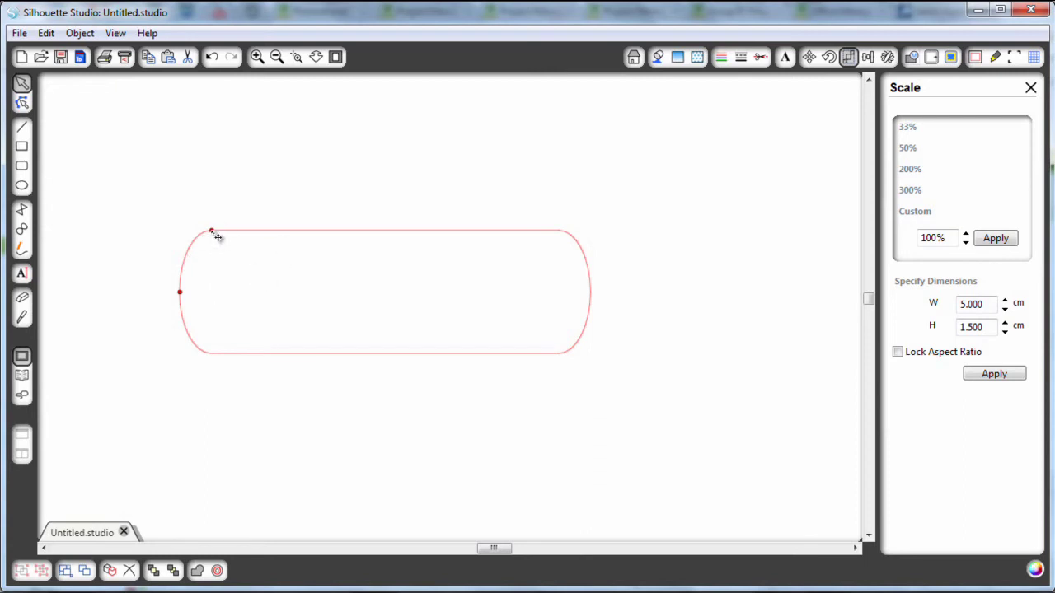
drag(213, 231, 223, 232)
key(ctrl+z)
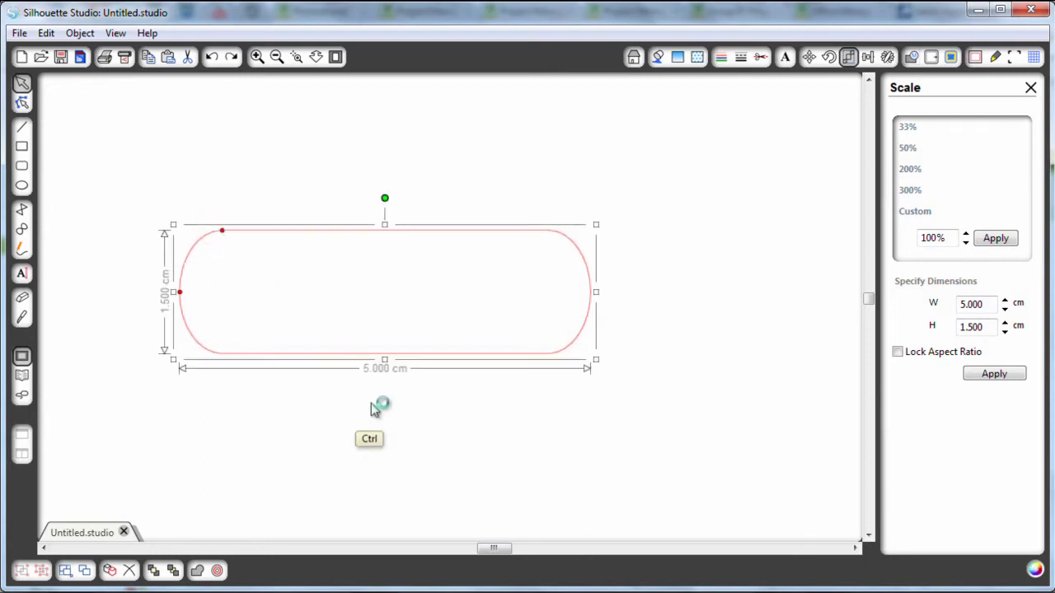
Step: Duplicate the rounded rectangle and set the copy's size to 3 x 2 cm
click(318, 425)
click(320, 354)
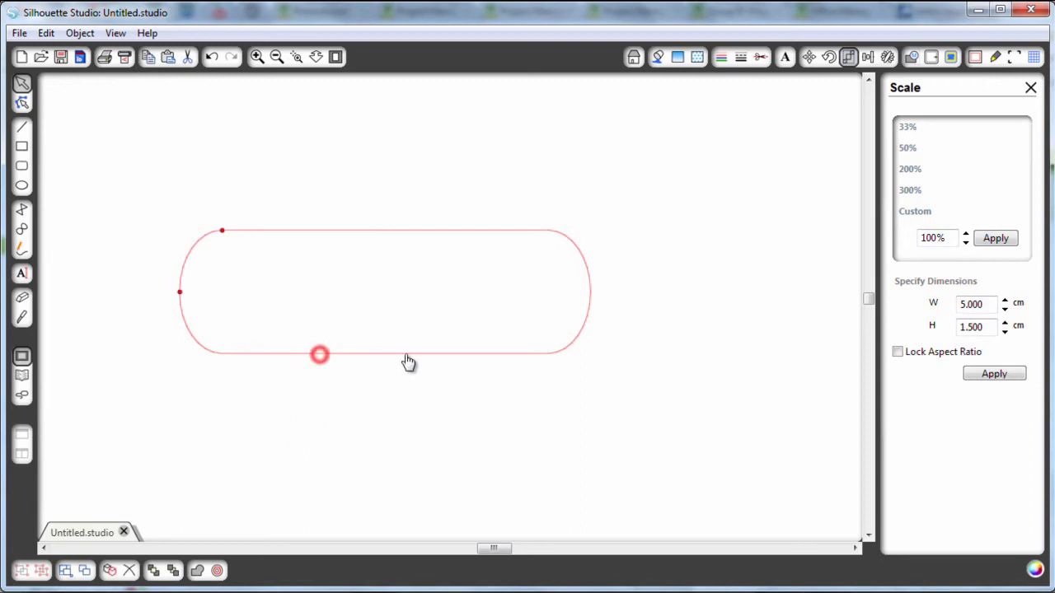
click(358, 355)
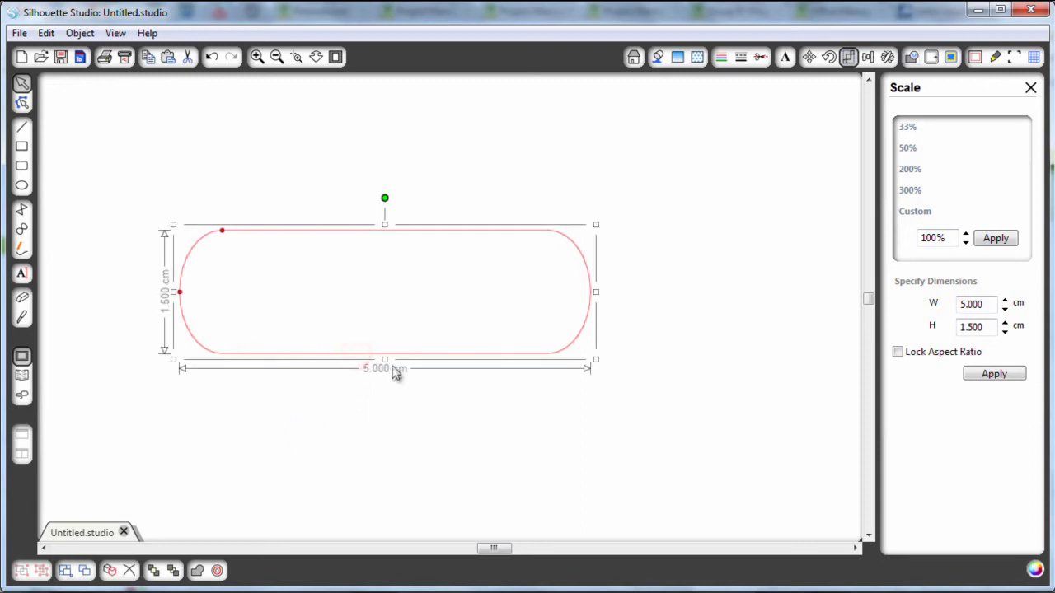
key(ctrl+c)
key(ctrl+v)
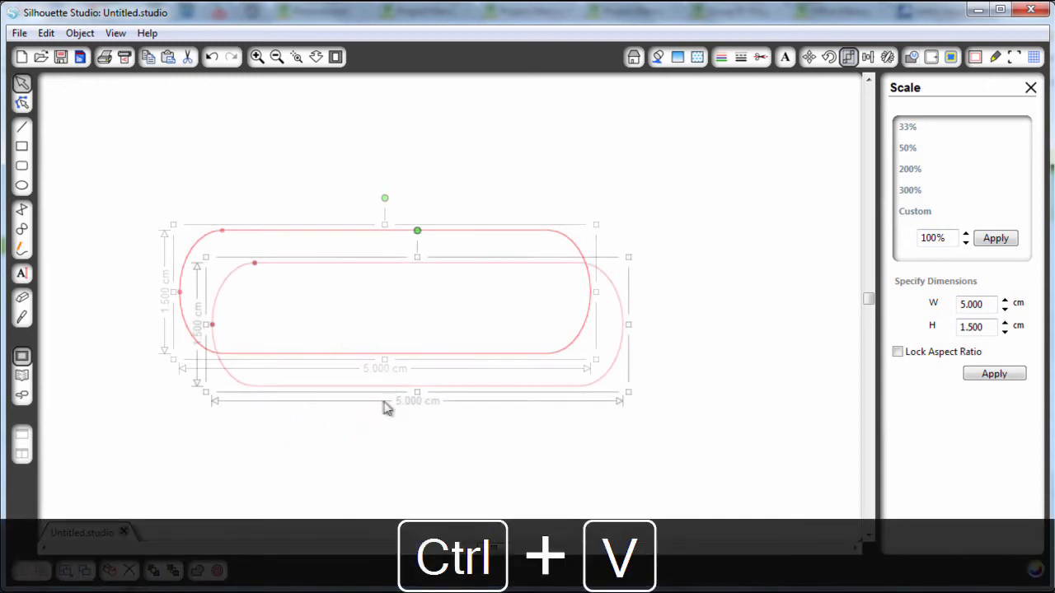
click(483, 264)
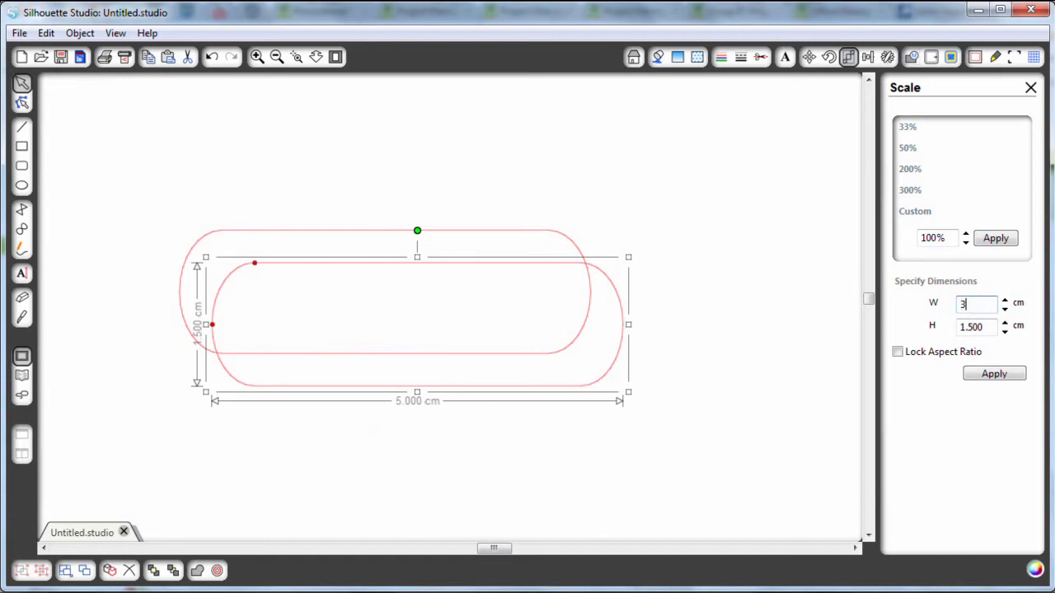
key(Tab)
text(2)
key(Return)
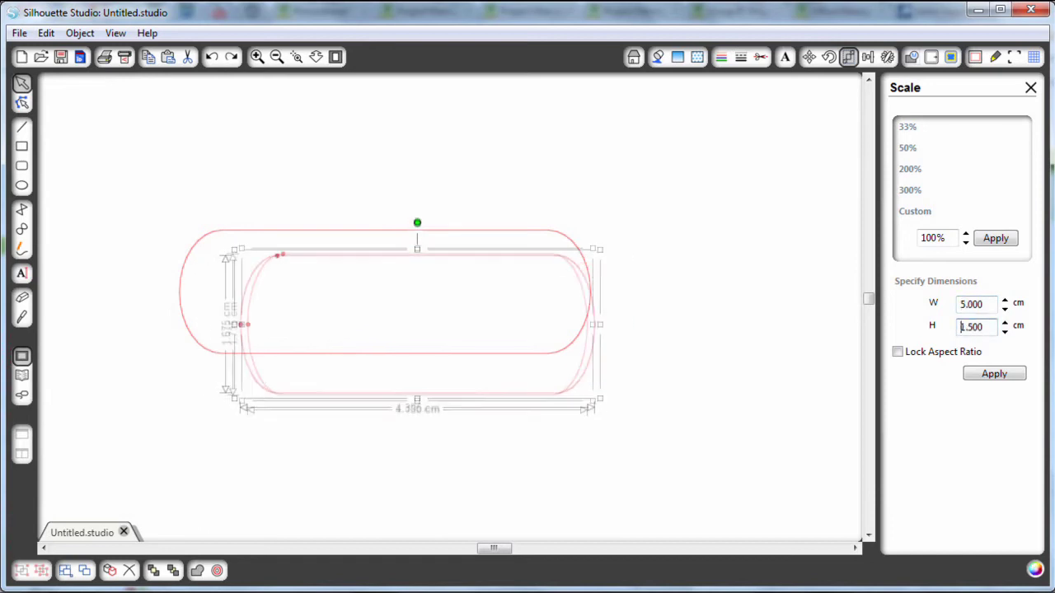
Step: Move the 3 x 2 cm copy up over the wide rounded rectangle and align both by horizontal center and bottom
drag(437, 415, 388, 364)
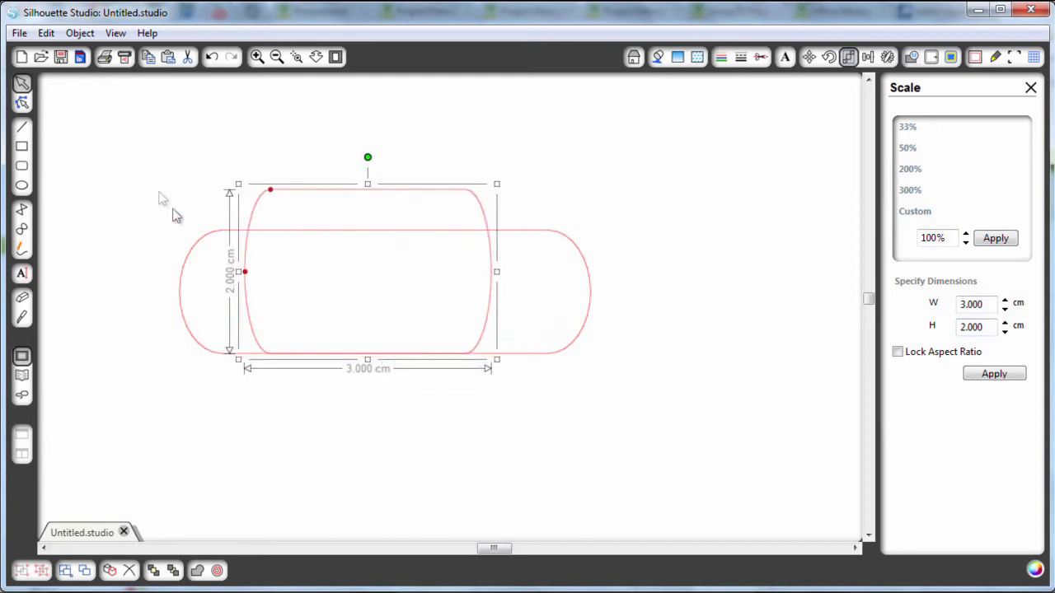
drag(104, 117, 701, 441)
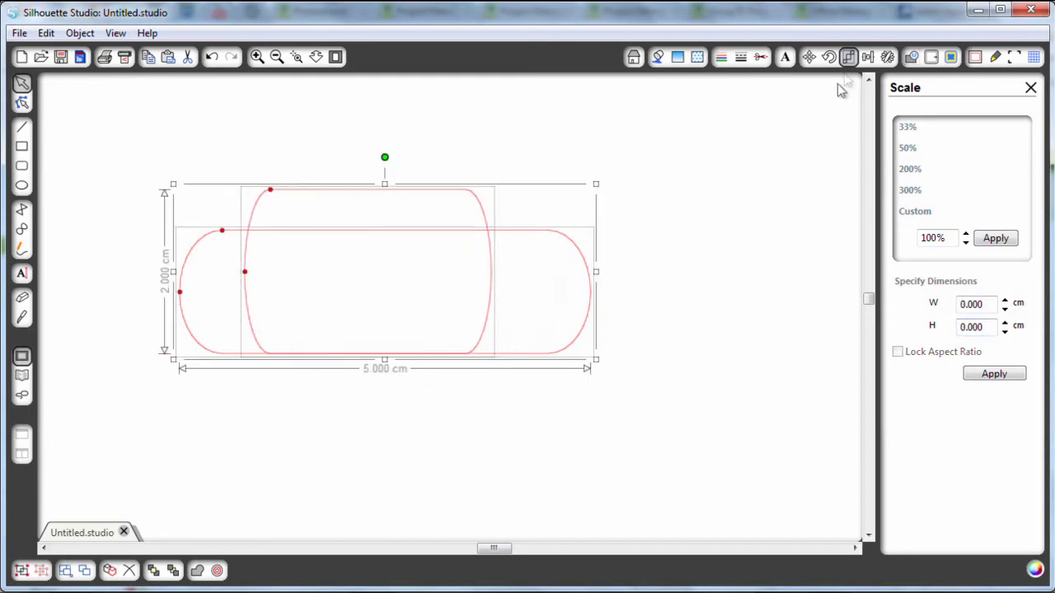
click(888, 56)
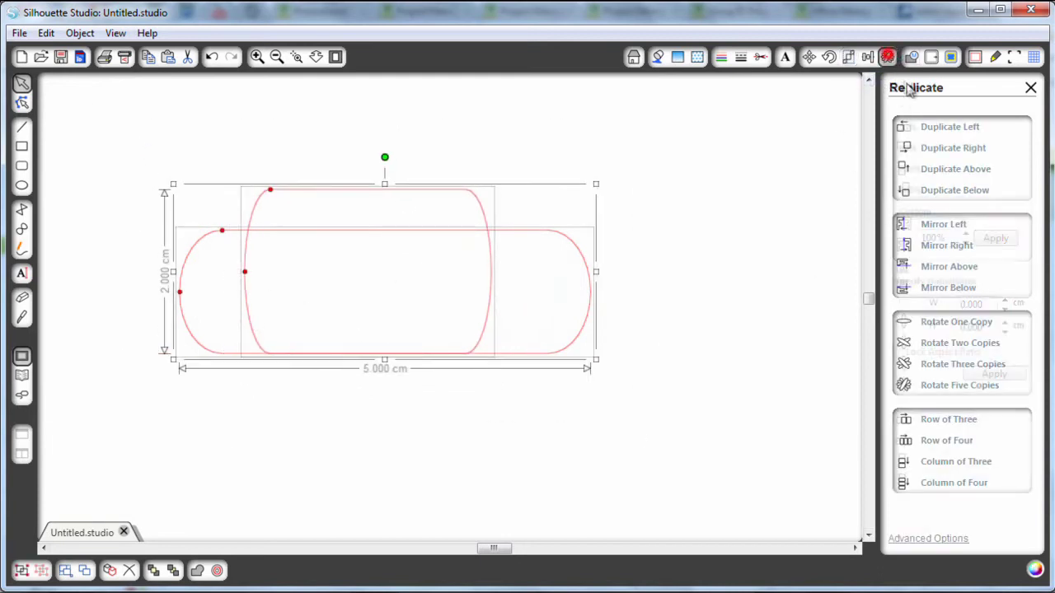
click(868, 56)
click(946, 294)
Step: Reduce the wide rounded rectangle's horizontal corner rounding slightly and widen the corner rounding of the 3 x 2 cm shape
click(252, 356)
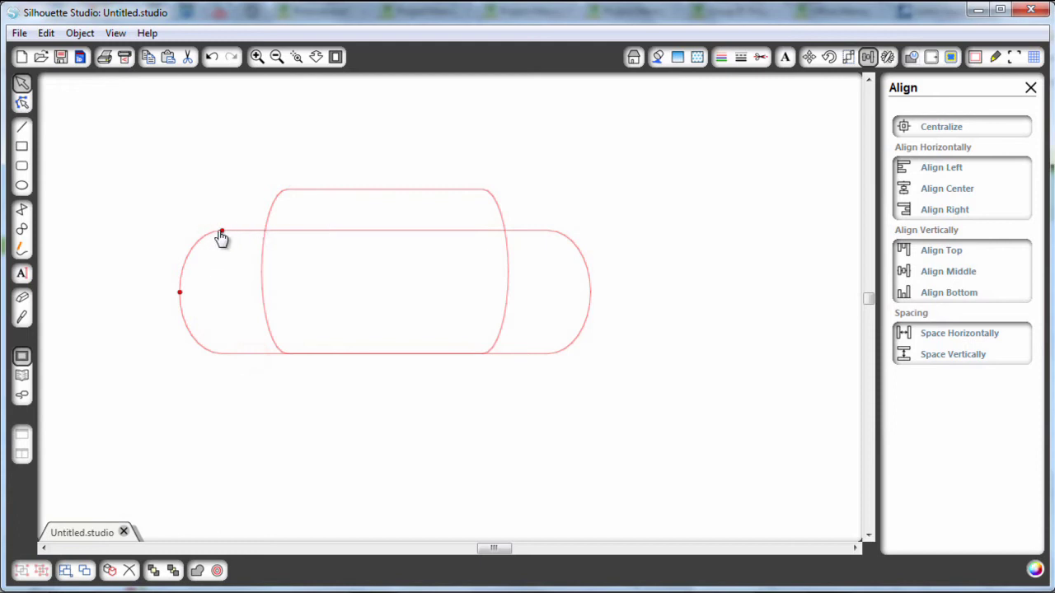
drag(217, 239, 207, 239)
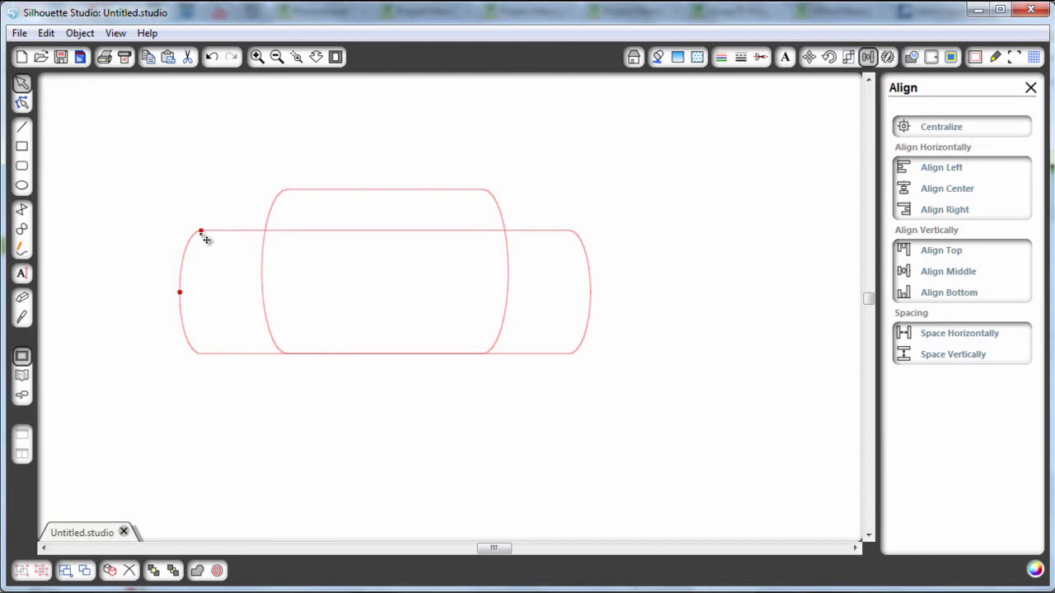
click(289, 193)
drag(294, 196, 327, 198)
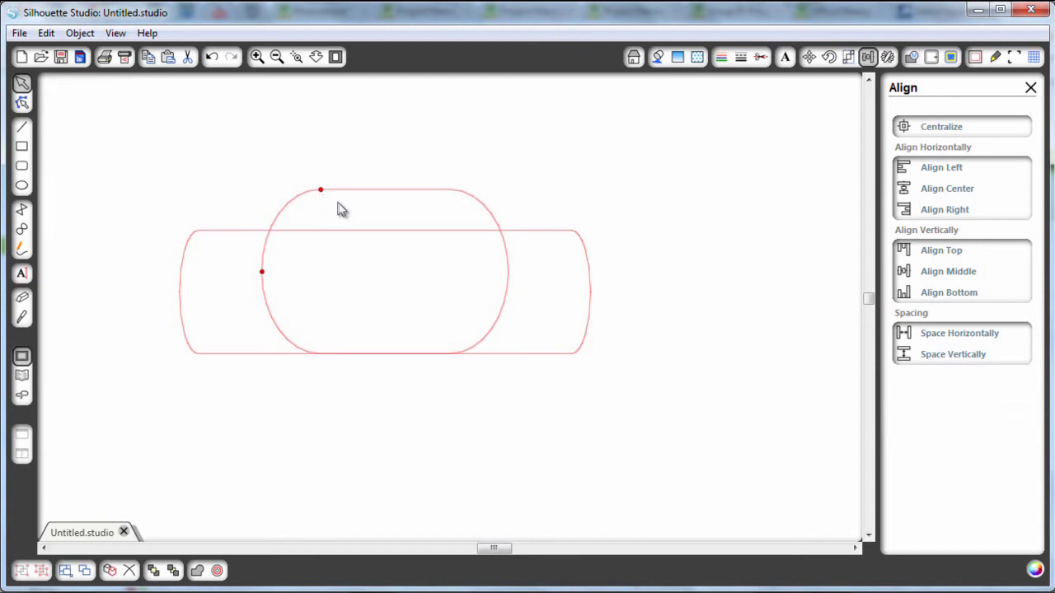
click(221, 232)
drag(213, 238, 223, 233)
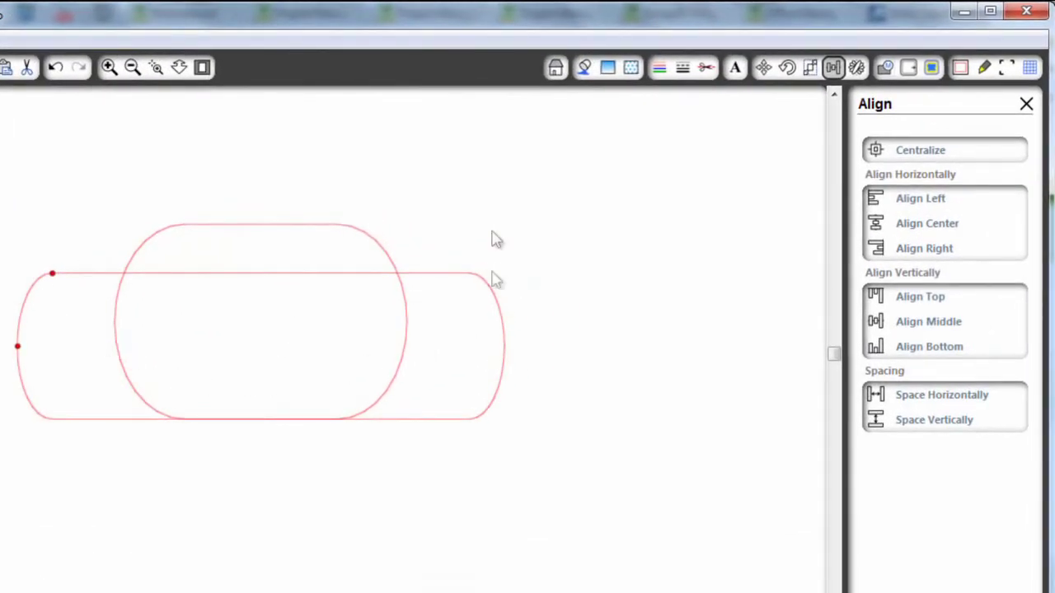
Step: Weld the two overlapping rounded rectangles into a single outline
drag(11, 171, 538, 494)
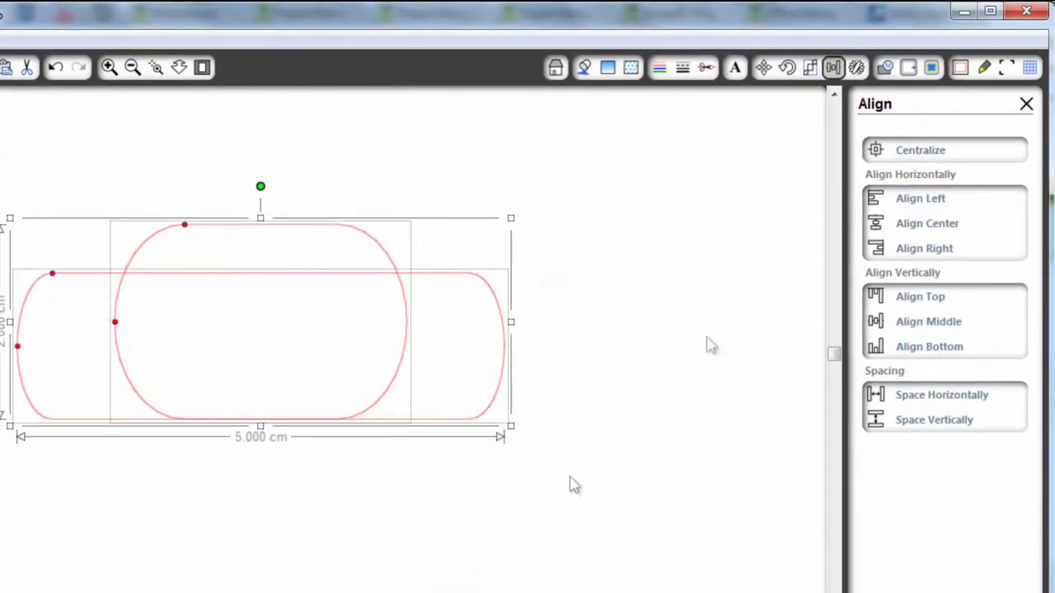
click(884, 67)
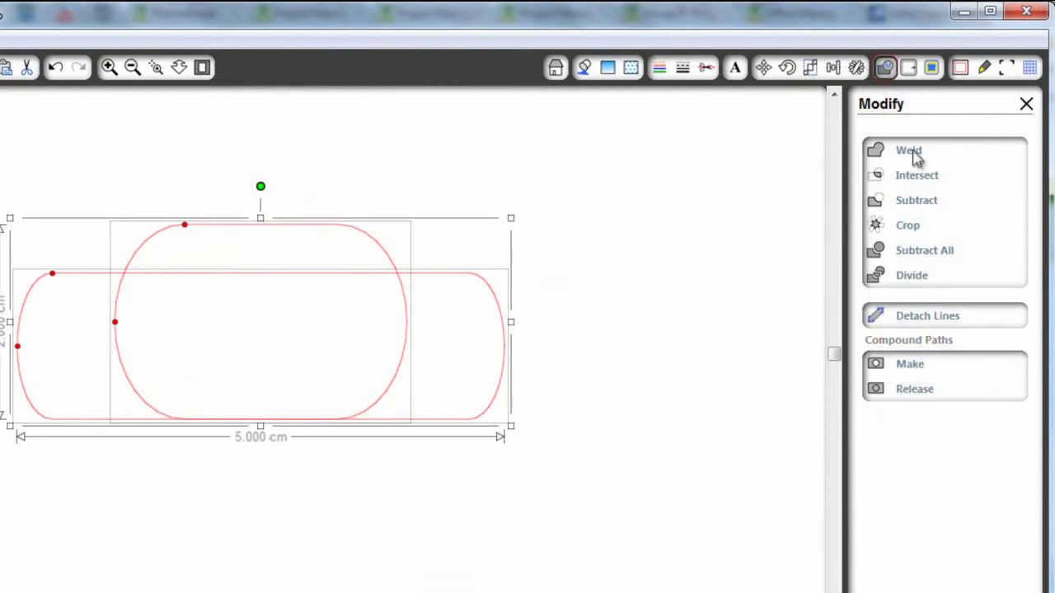
click(915, 157)
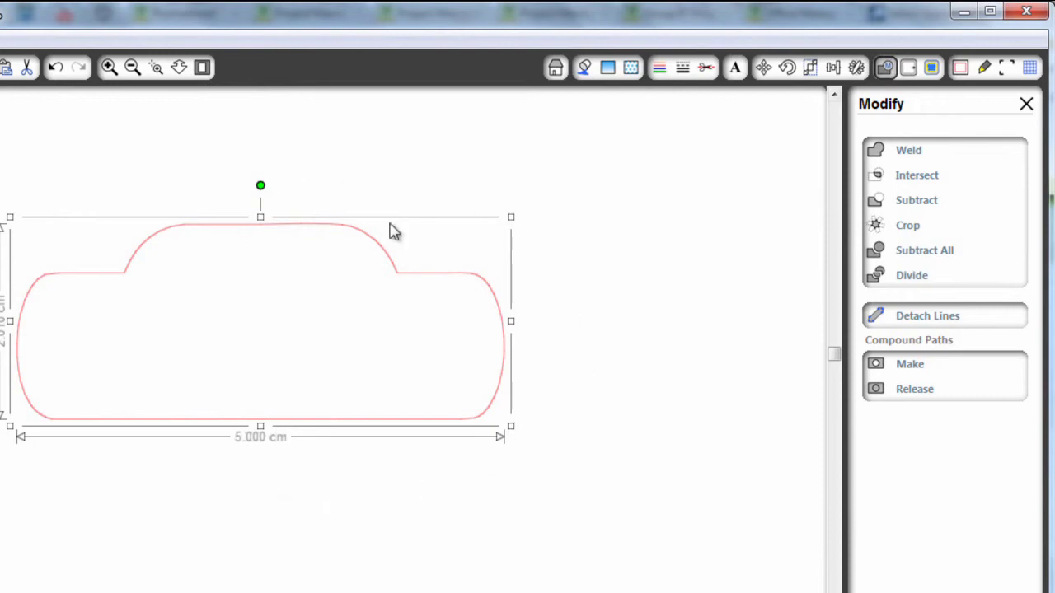
Step: Mirror the welded shape above itself
click(528, 360)
click(345, 227)
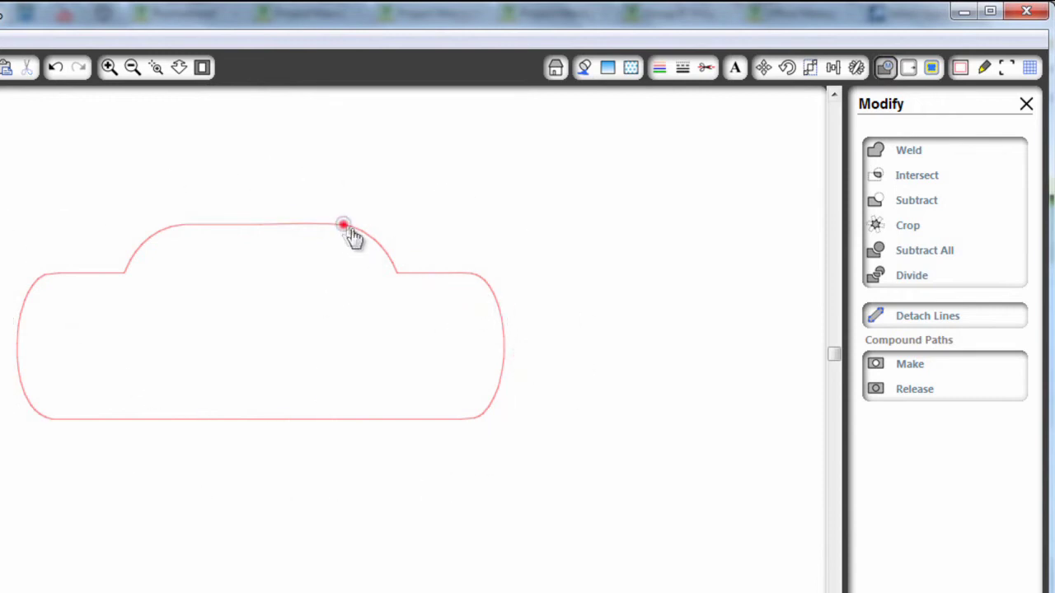
click(856, 68)
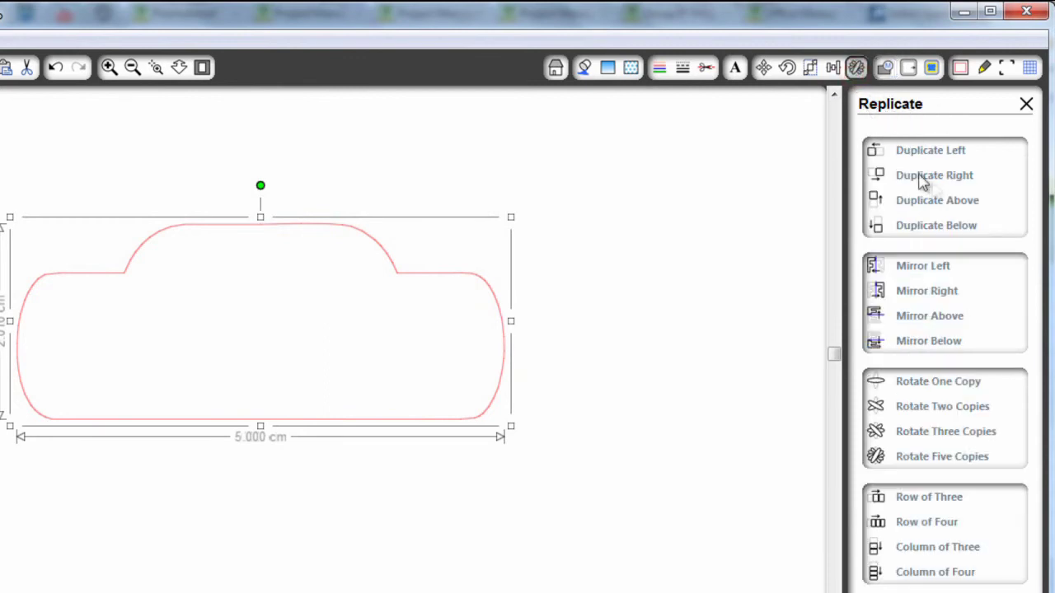
click(927, 317)
scroll(843, 337, up, 3)
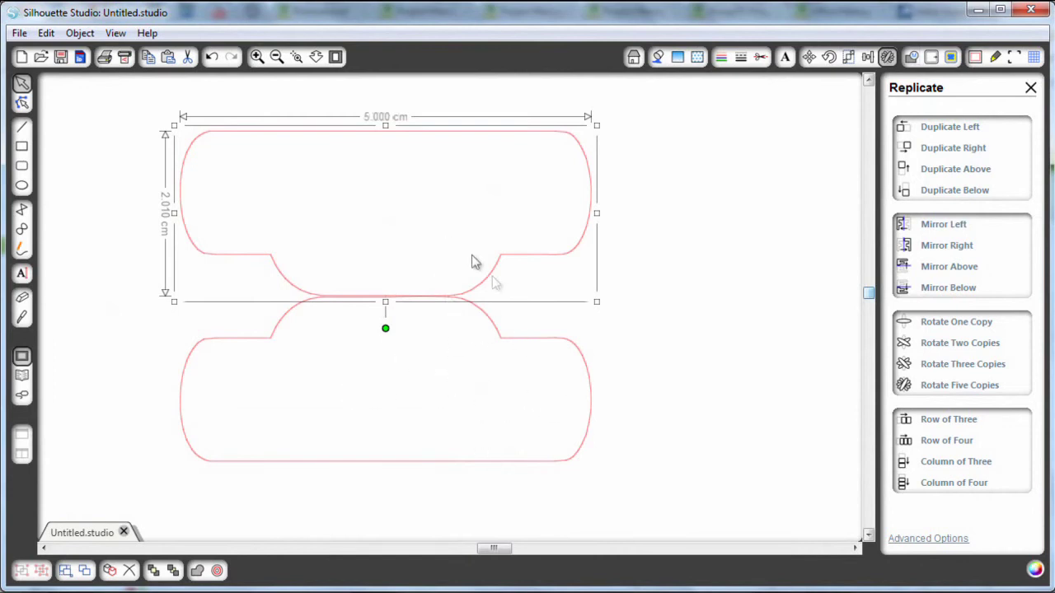
Step: Try to weld the two mirrored shapes together and undo the weld
shift+click(527, 338)
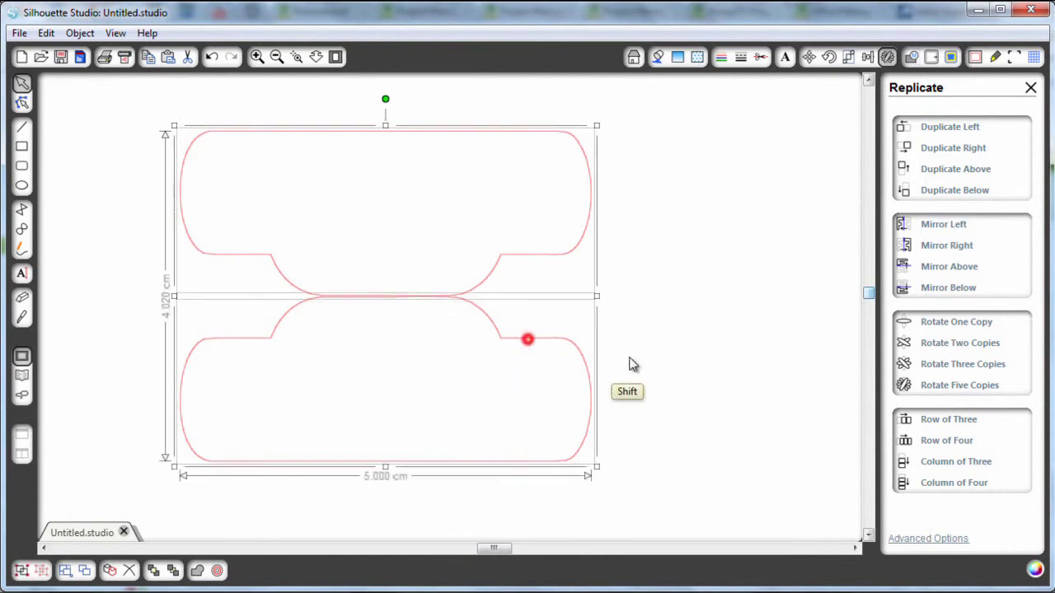
click(911, 56)
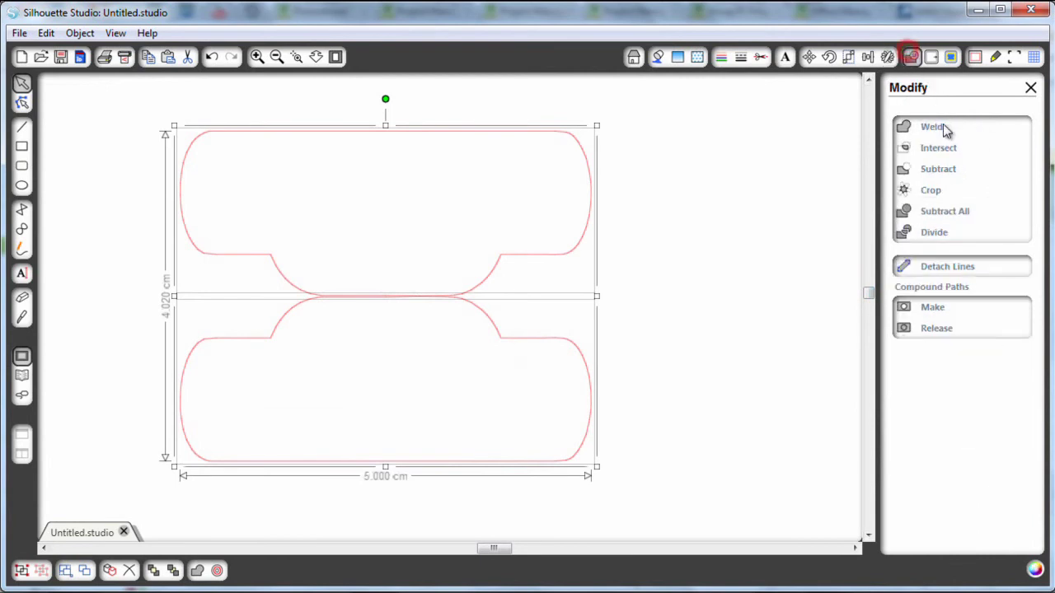
click(932, 129)
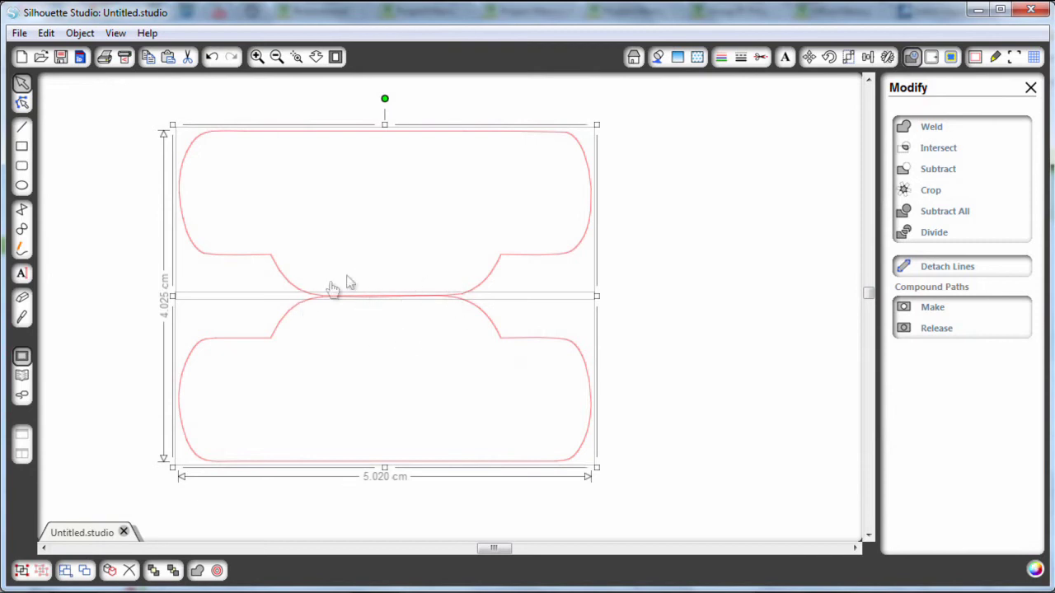
click(79, 33)
click(46, 33)
click(67, 63)
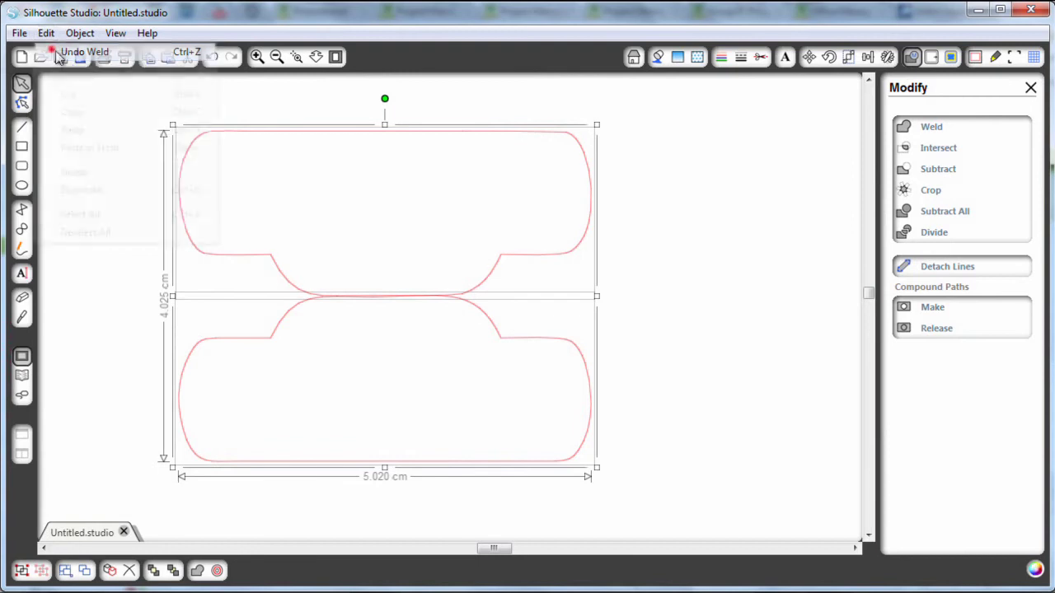
Step: Nudge the upper mirrored shape slightly down to overlap the lower one and weld both into a bow shape
click(618, 315)
click(537, 256)
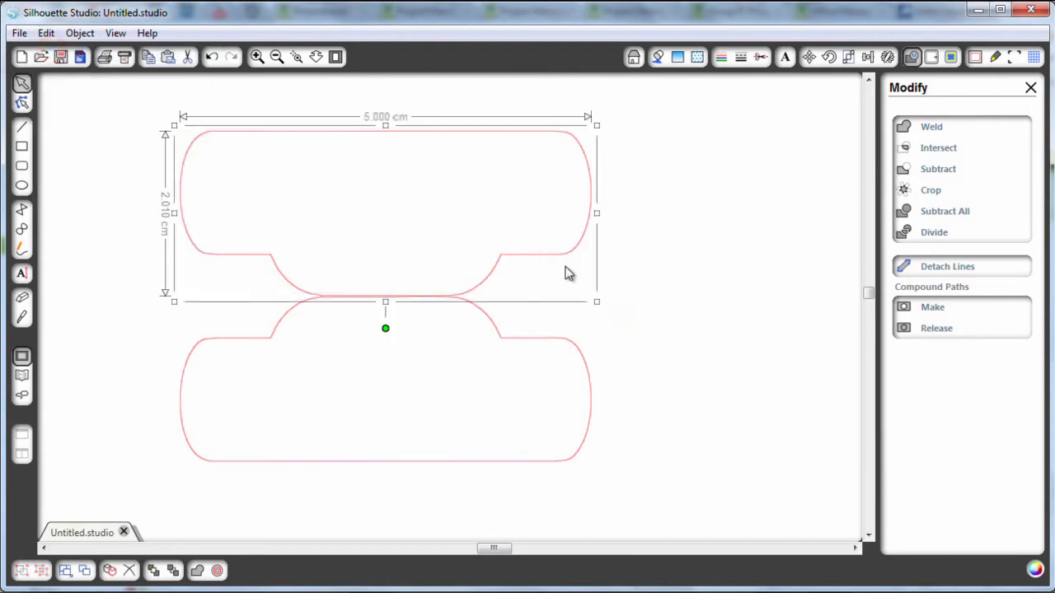
key(Down)
key(Down)
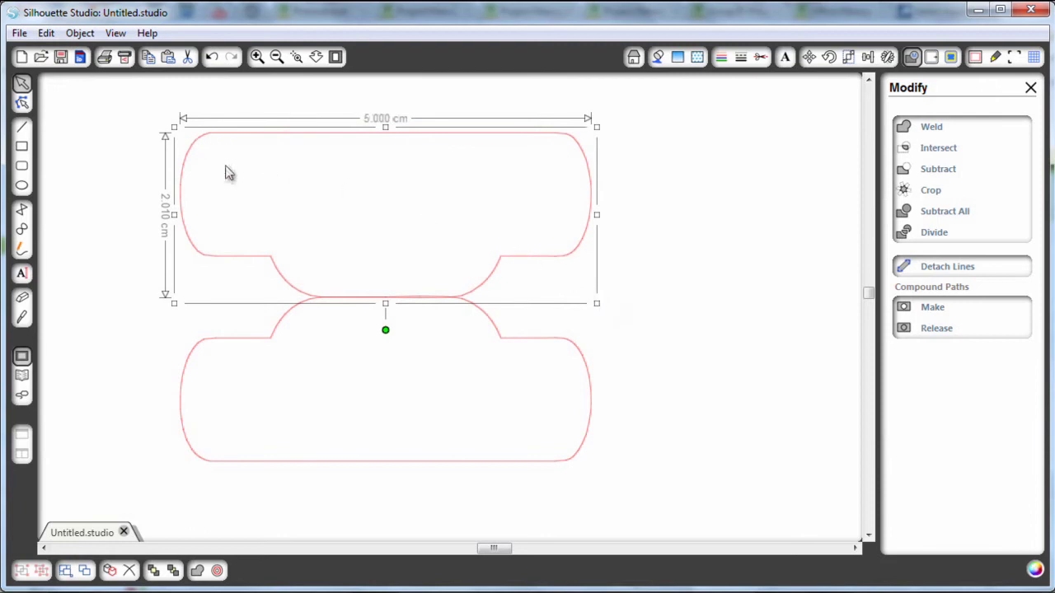
drag(107, 105, 637, 489)
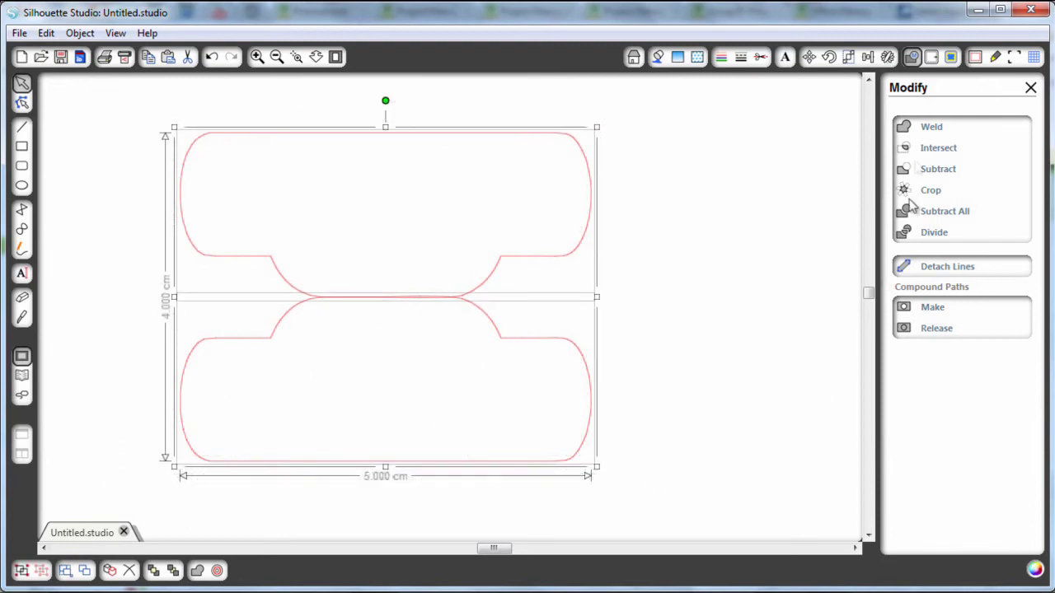
click(931, 129)
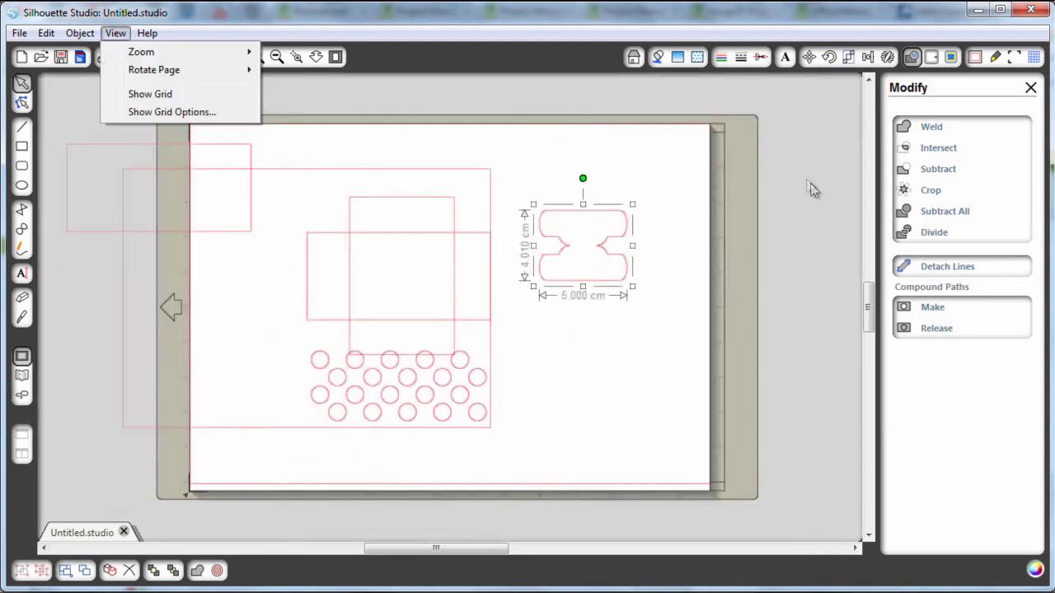
Step: Rotate the bow shape to 90° and place it over the right end of the band on the card's right edge
click(814, 189)
click(623, 279)
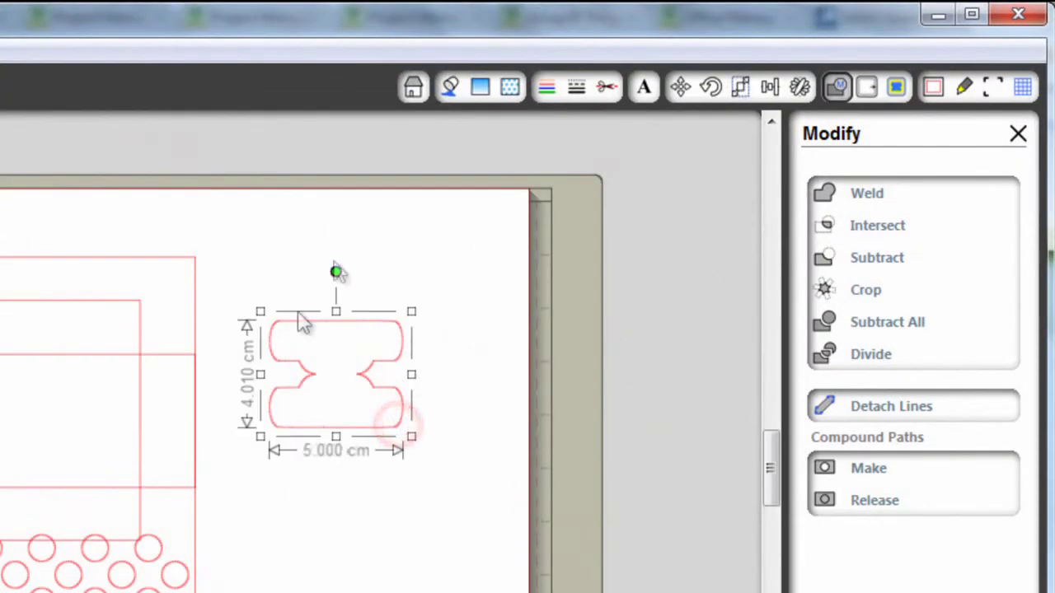
click(711, 88)
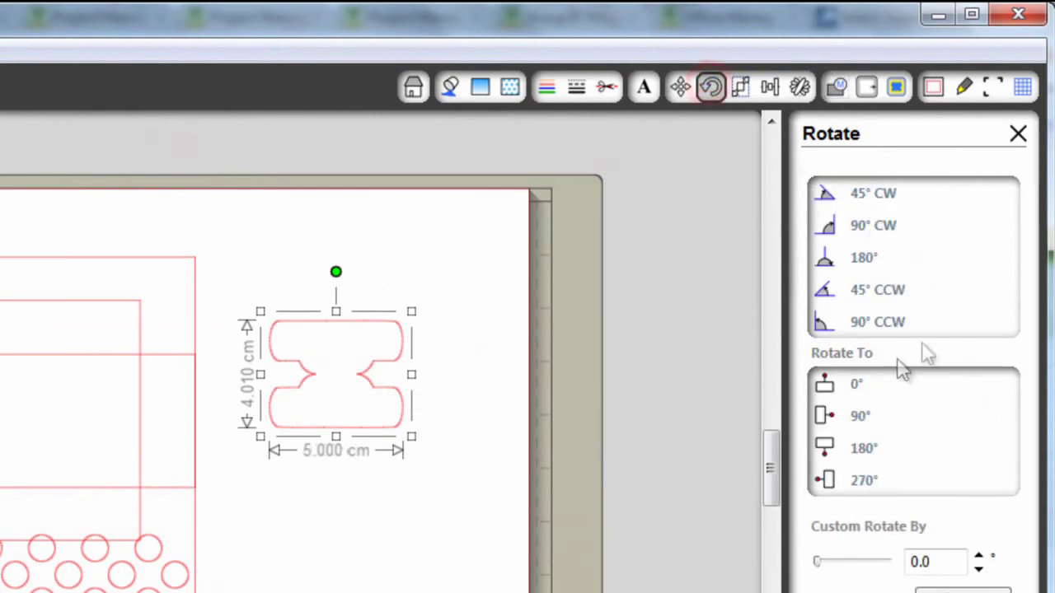
click(862, 417)
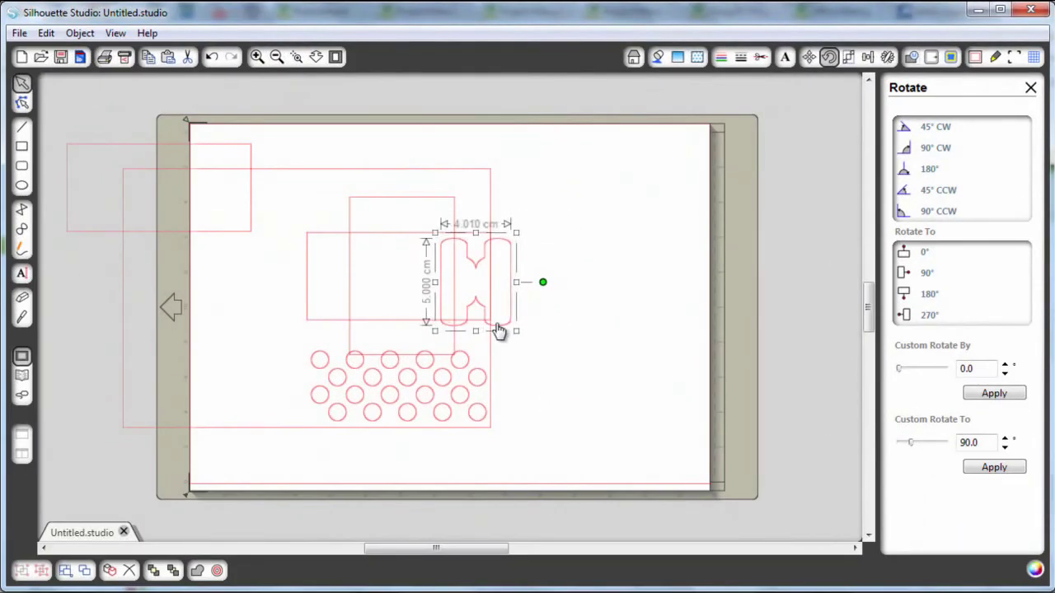
drag(499, 330, 492, 328)
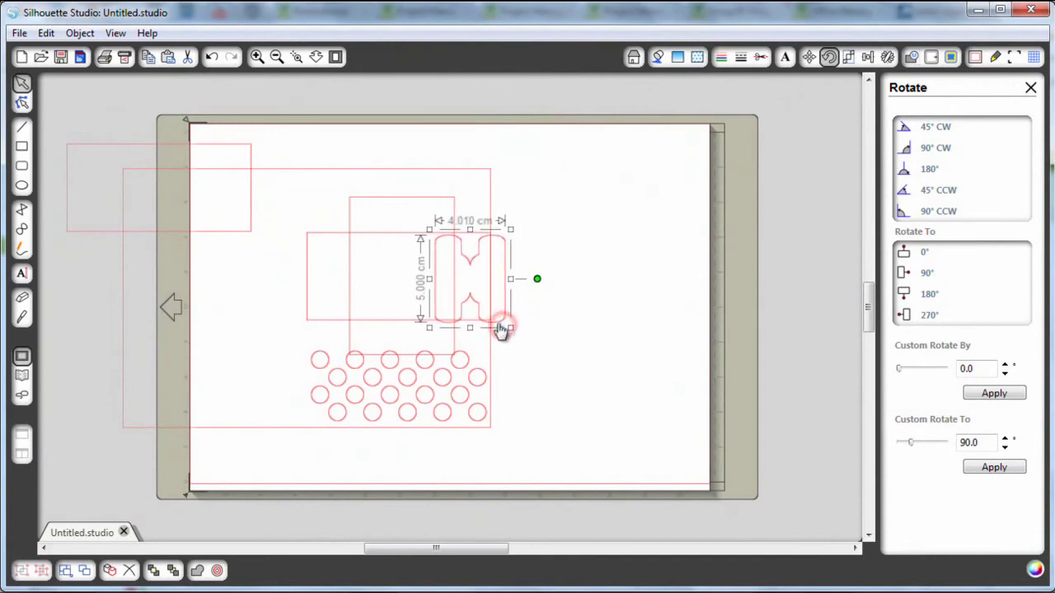
Step: Set the bow shape's size to 2.7 x 2.7 cm and deselect it
click(847, 57)
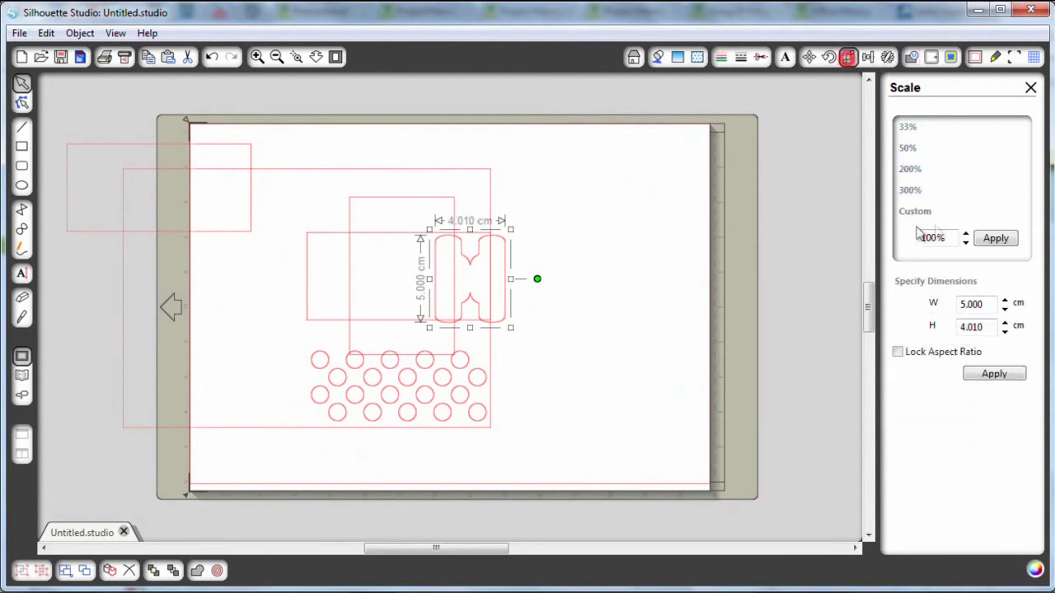
double_click(988, 304)
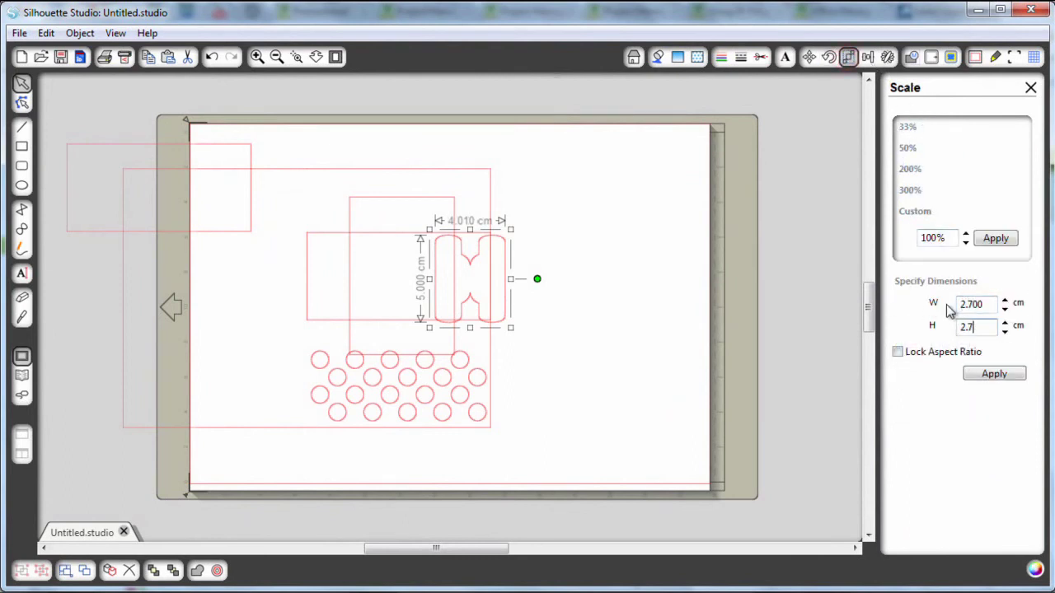
key(Return)
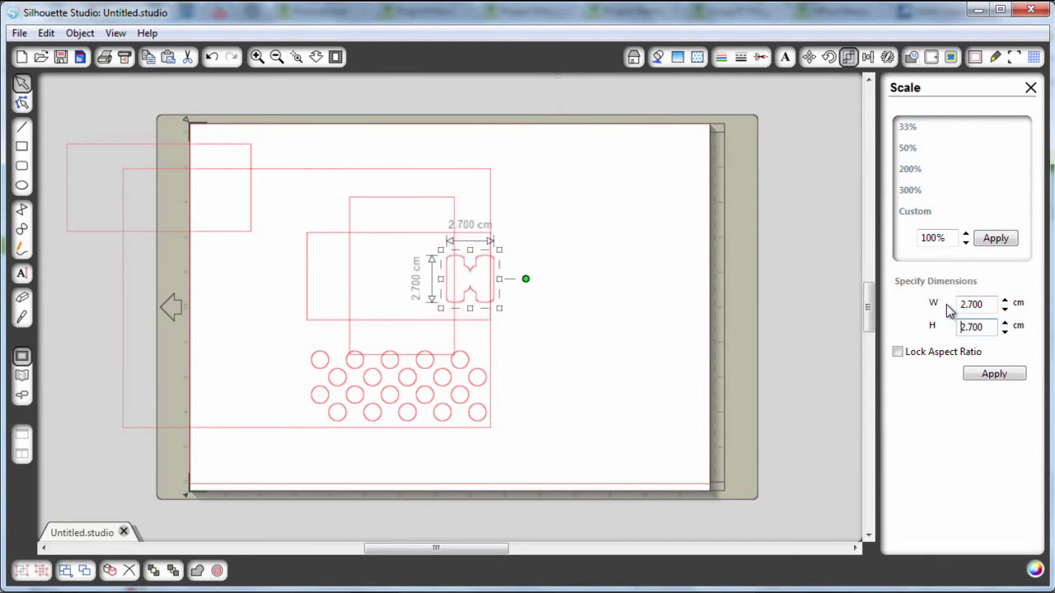
click(565, 329)
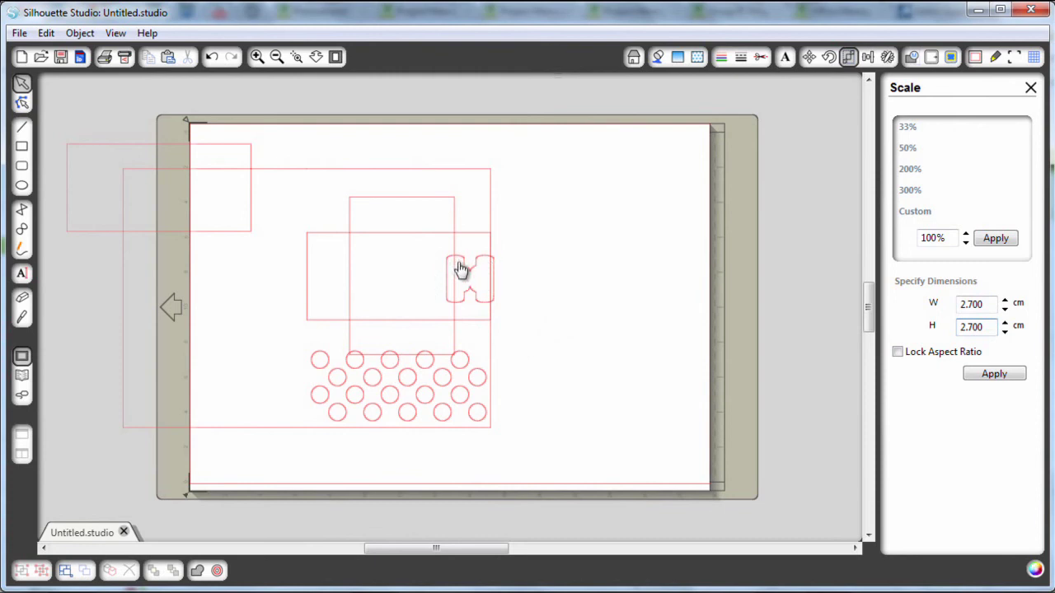
click(586, 378)
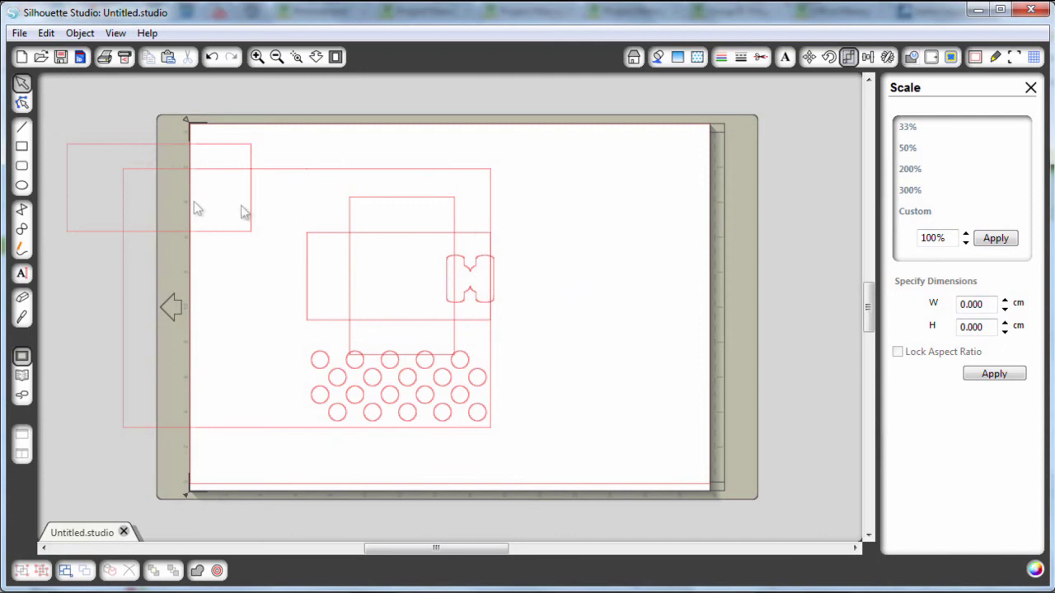
Step: Draw a circle in the blank area beside the bow shape and set its size to 1 x 1 cm
click(21, 185)
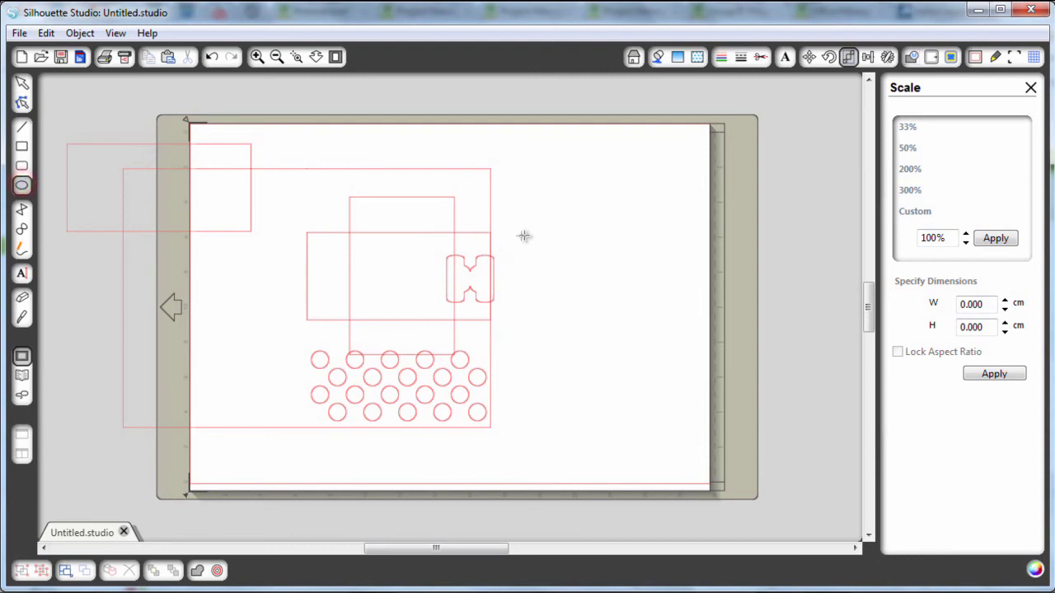
drag(530, 264, 552, 297)
click(551, 289)
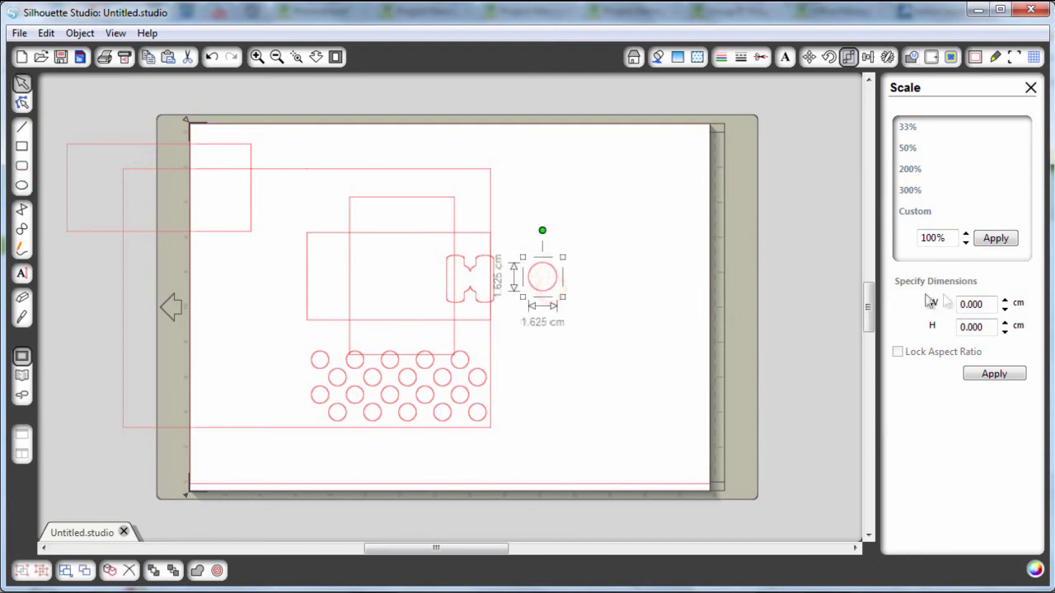
drag(988, 303, 952, 305)
text(1)
key(Tab)
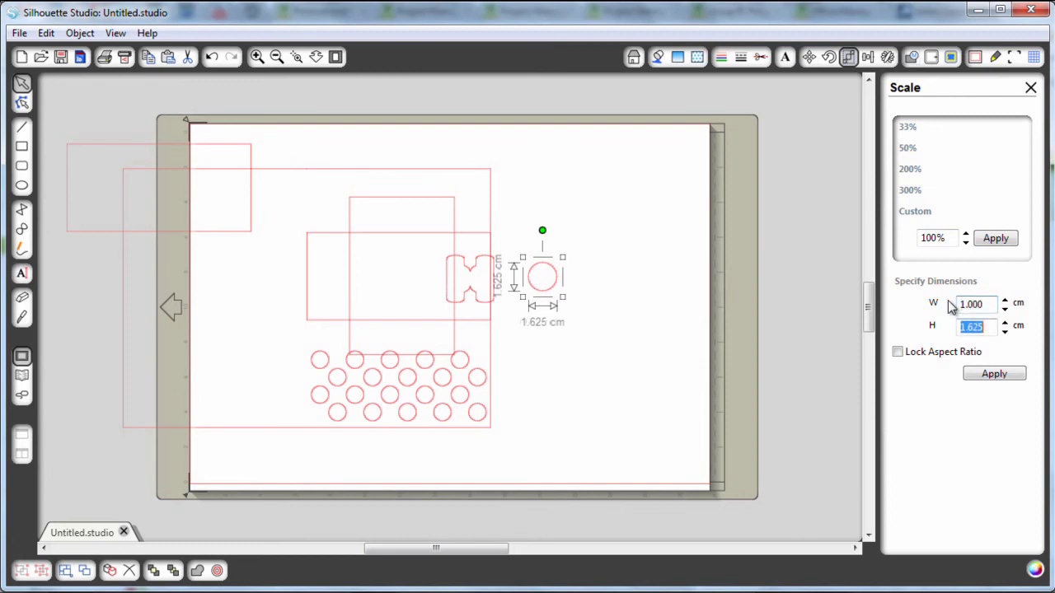
text(1)
key(Return)
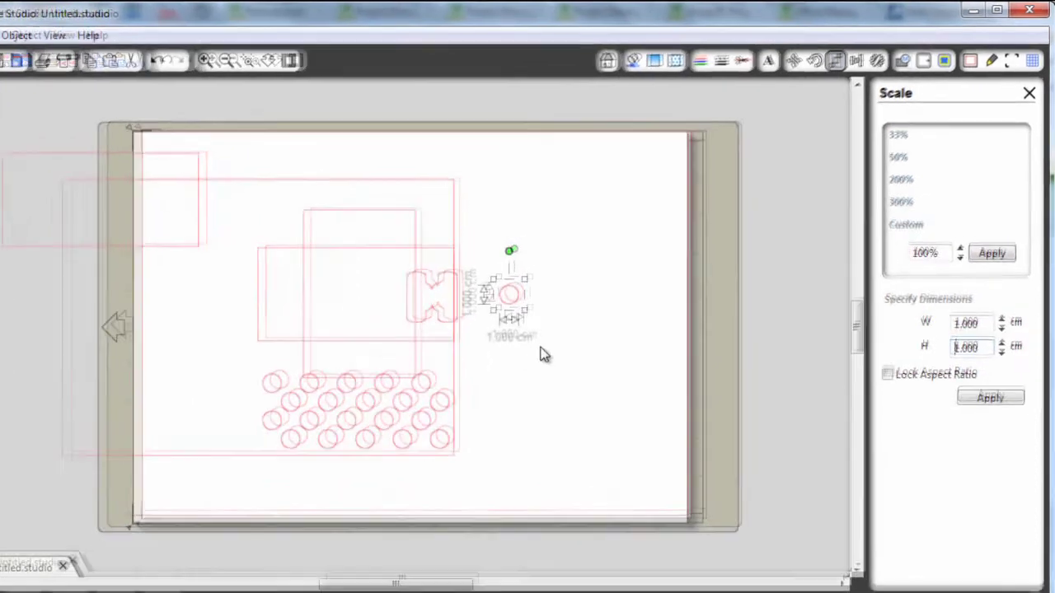
Step: Replicate the new 1 cm circle into a horizontal row of eight with Row of Four twice and Duplicate Right once
click(568, 331)
click(511, 294)
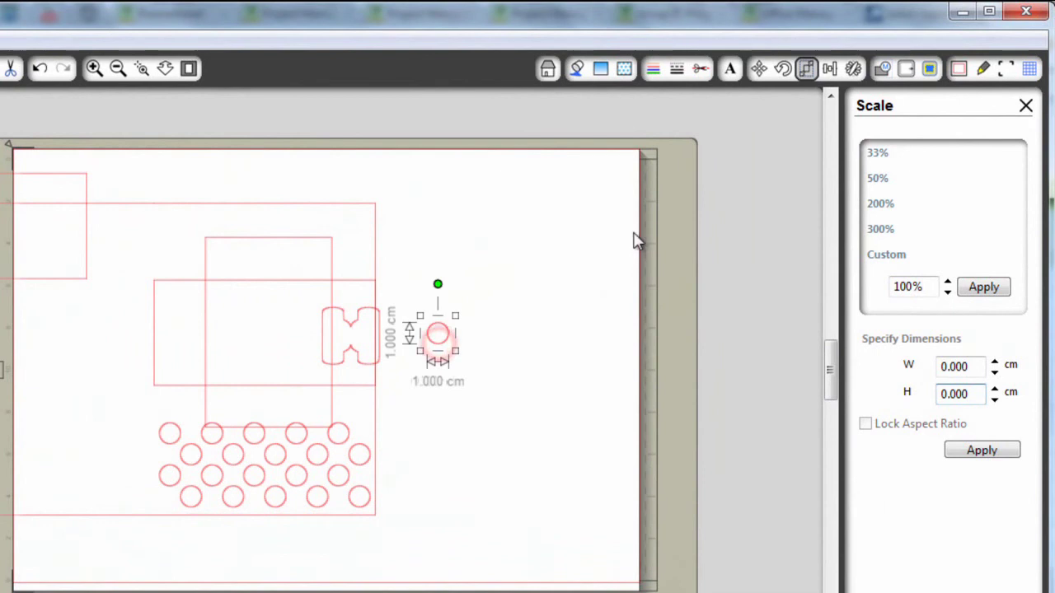
click(853, 69)
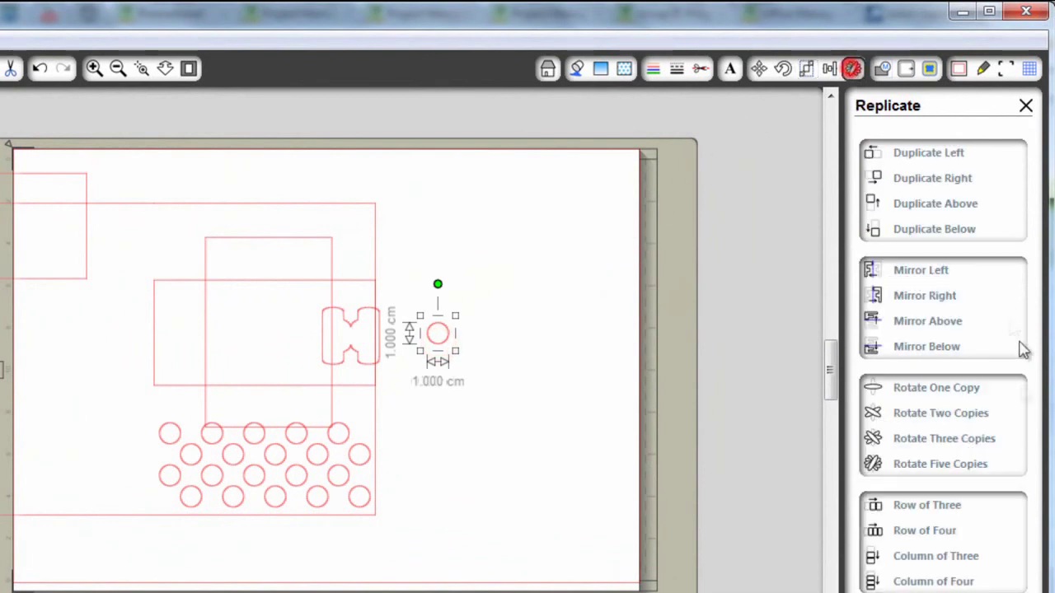
click(961, 535)
click(948, 530)
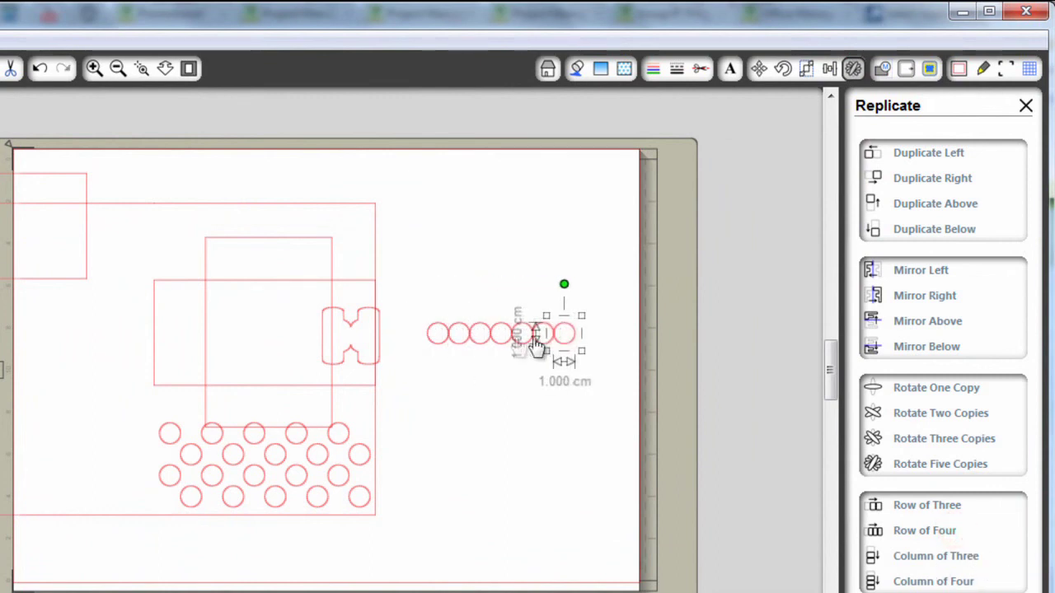
click(567, 344)
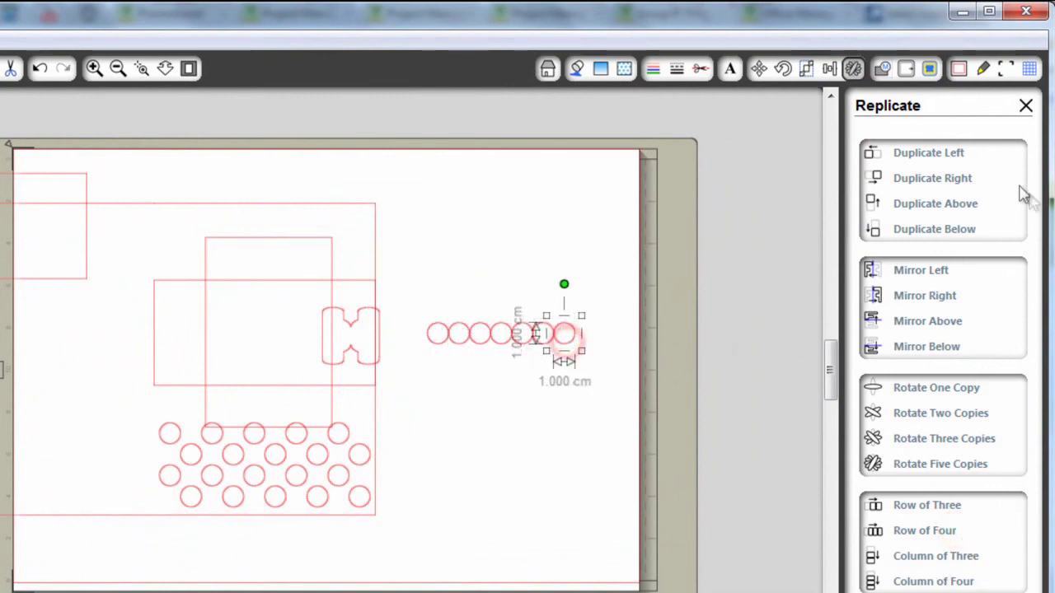
click(933, 177)
click(487, 408)
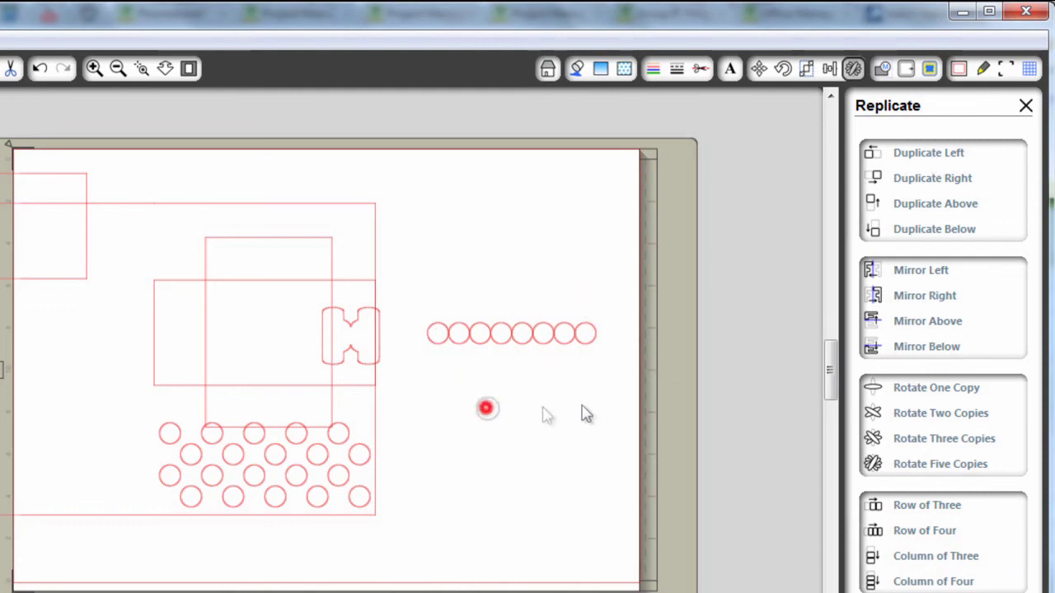
Step: Group the eight circles of the row and deselect them
drag(415, 308, 606, 380)
key(ctrl+g)
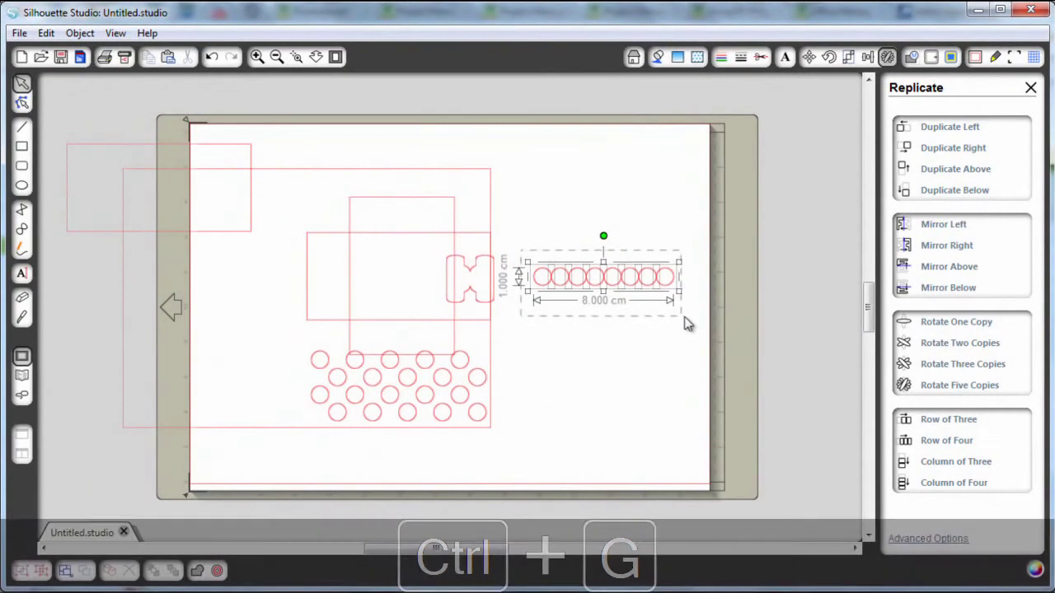
click(654, 323)
Step: Draw a rectangle below the row of circles and set its size to 8 x 2 cm
click(21, 185)
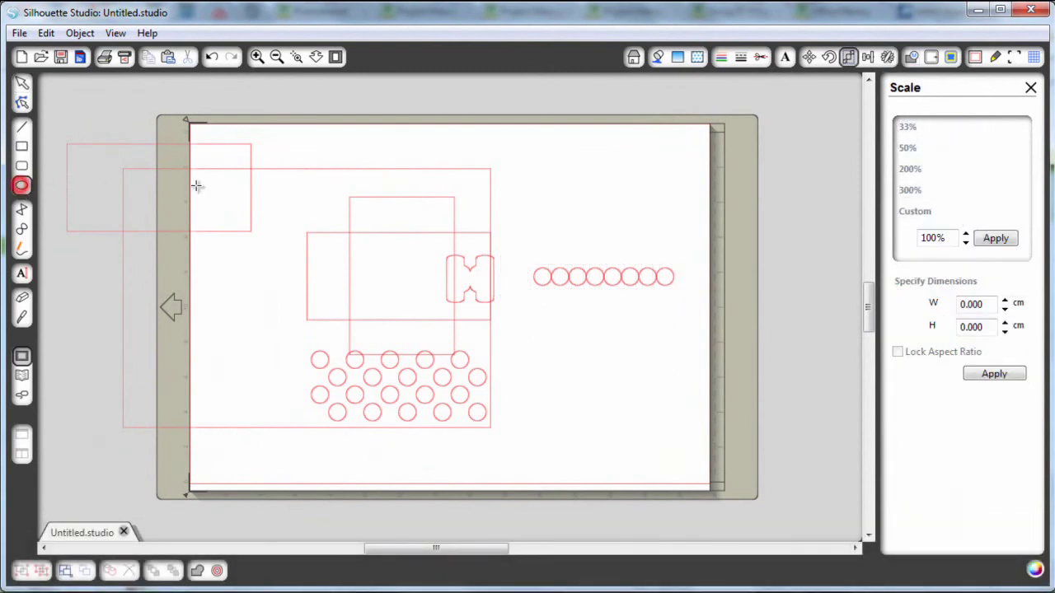
click(22, 148)
drag(529, 304, 690, 346)
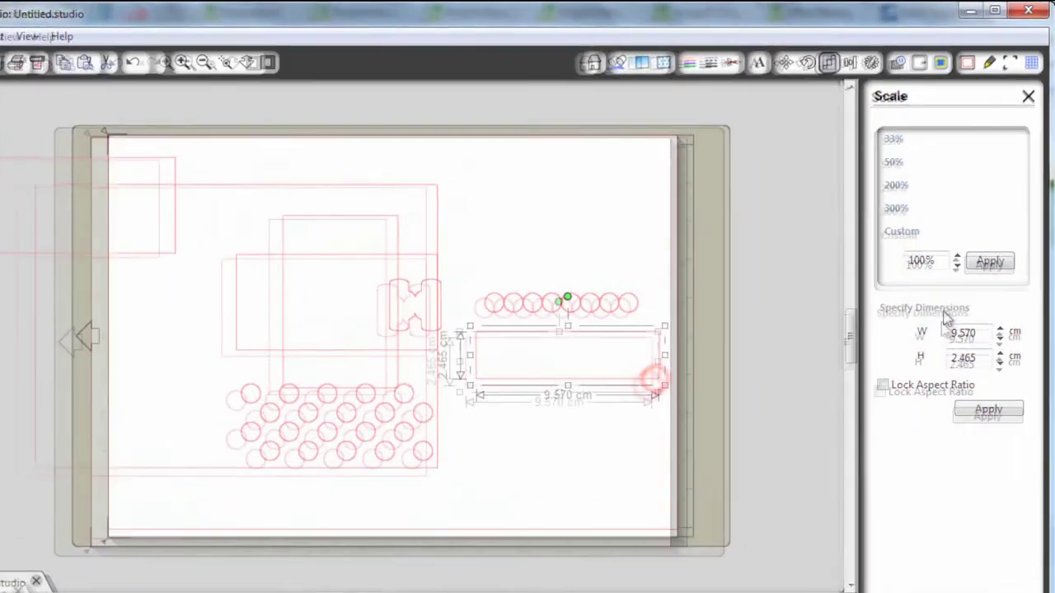
drag(983, 303, 932, 306)
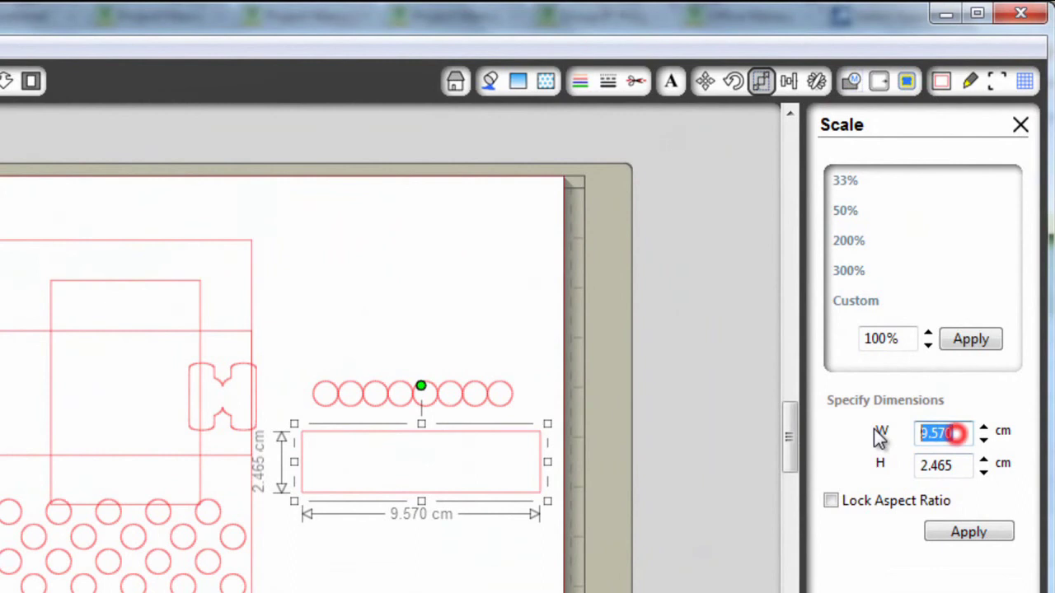
text(8)
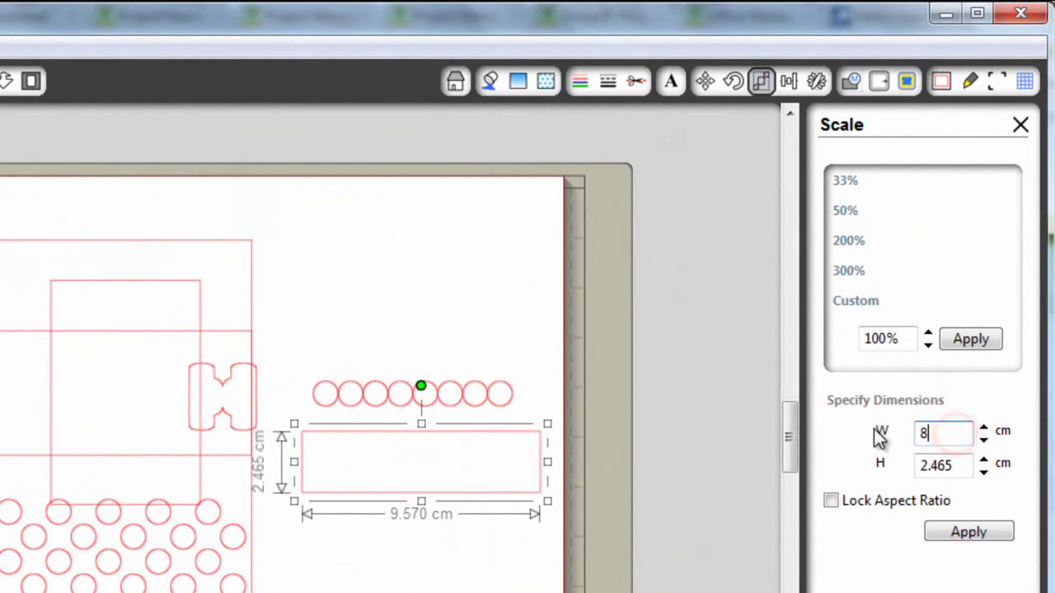
key(Return)
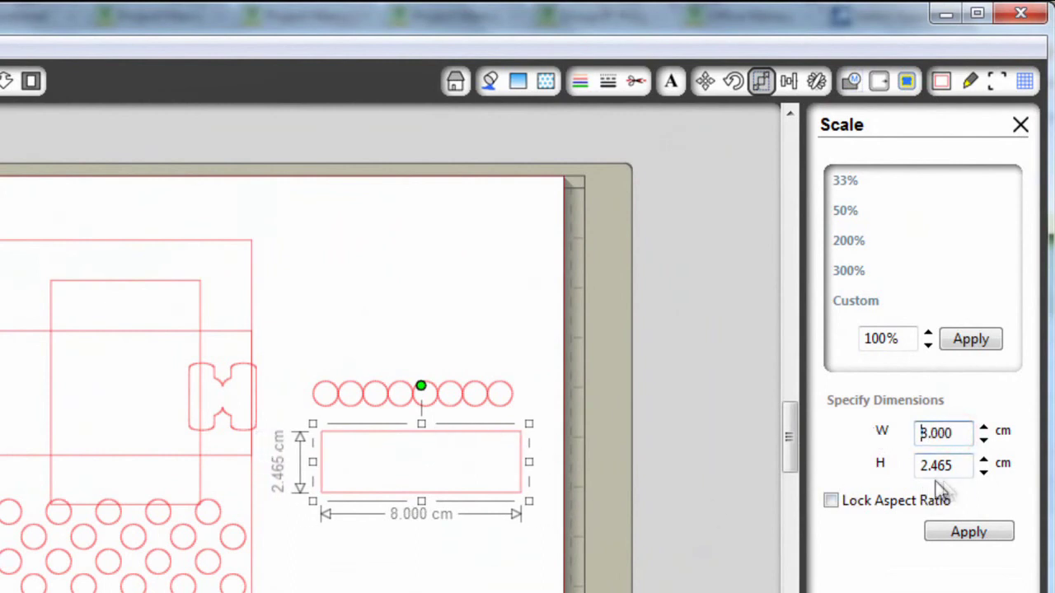
text(2)
key(Return)
click(504, 576)
Step: Align the row of circles and the 8 x 2 cm rectangle horizontally on their centers
drag(309, 334, 575, 577)
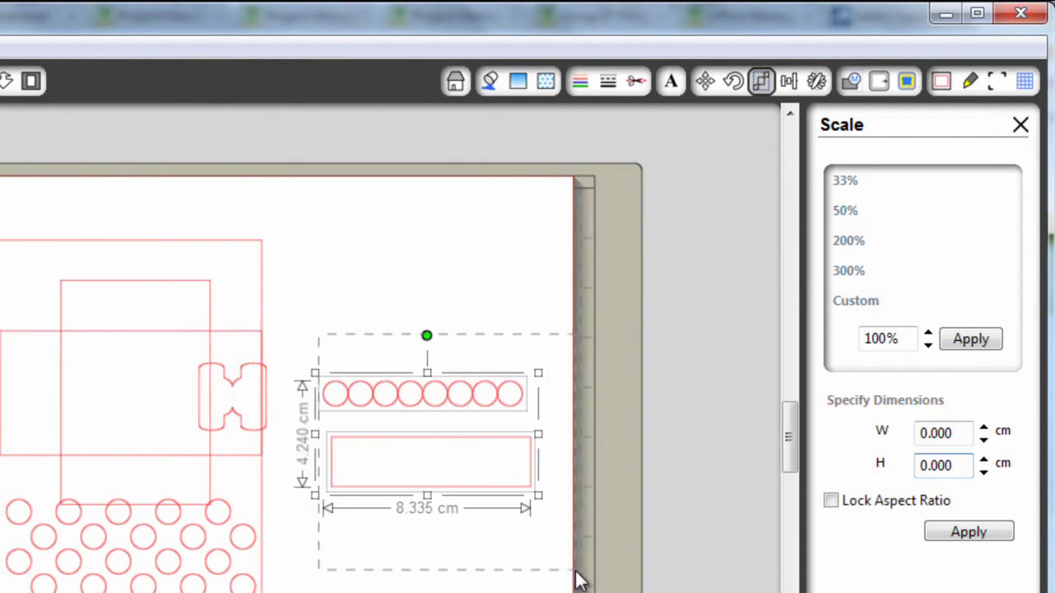
click(790, 82)
click(892, 270)
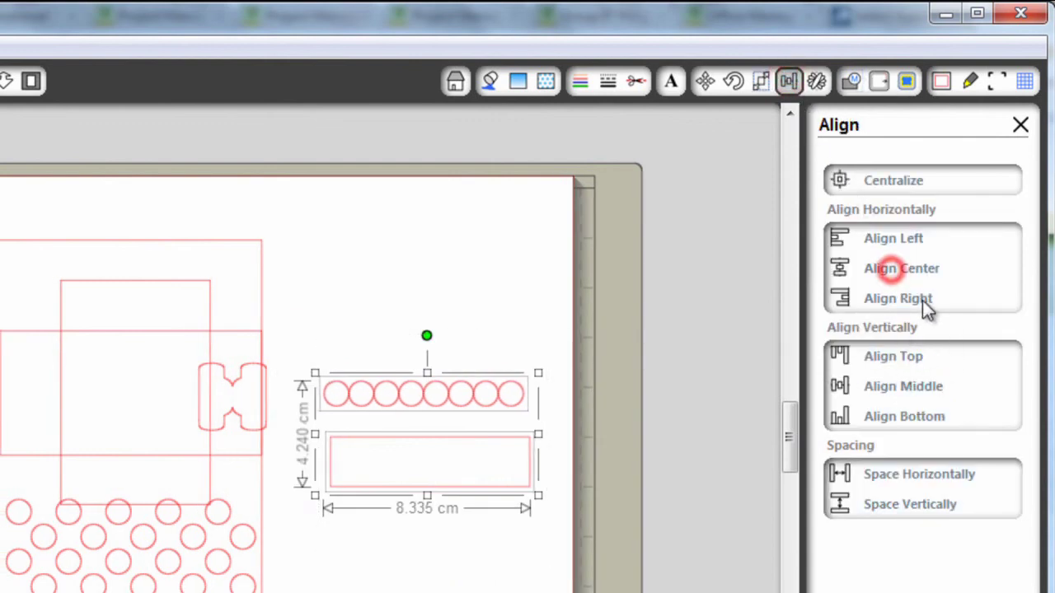
click(500, 570)
Step: Nudge the row of circles down until the rectangle's upper edge runs through the middle of the circles
click(437, 404)
key(Down)
key(Down)
key(Down)
key(Down)
key(Down)
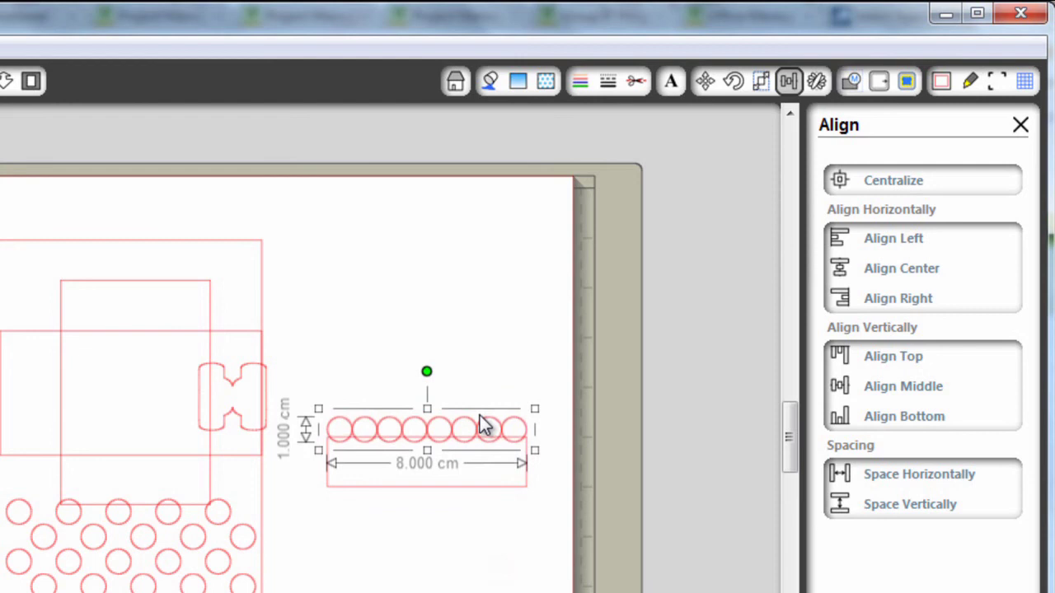
key(Down)
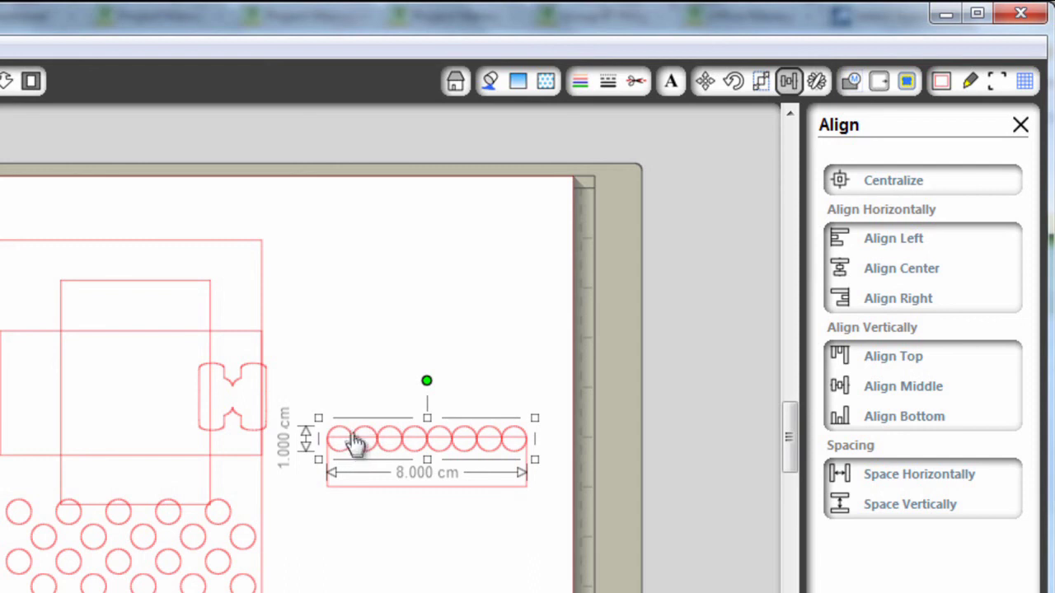
click(502, 558)
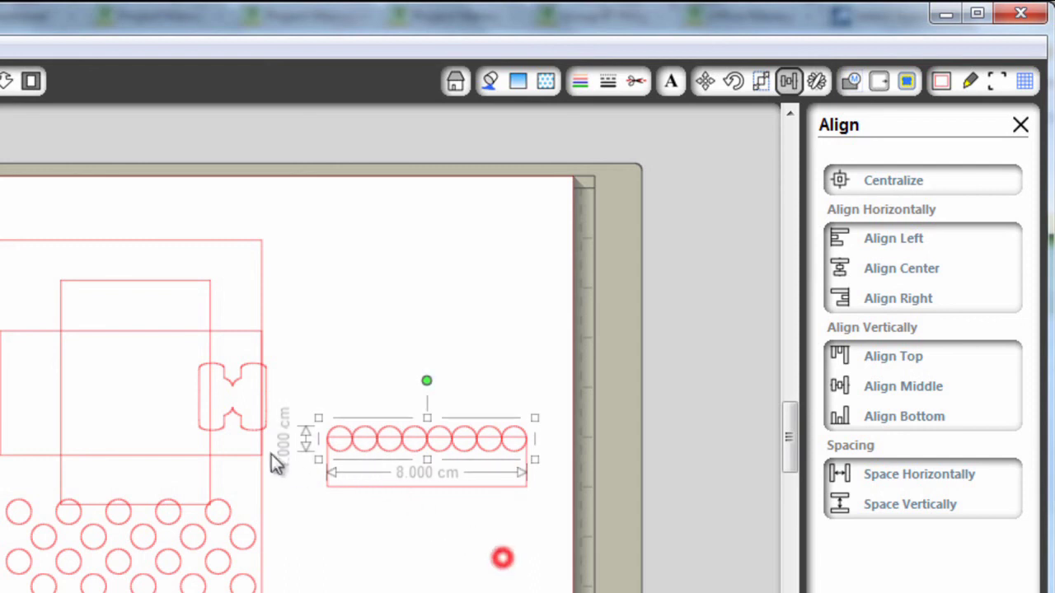
Step: Weld the row of circles and the rectangle into one scalloped strip
drag(302, 387, 565, 553)
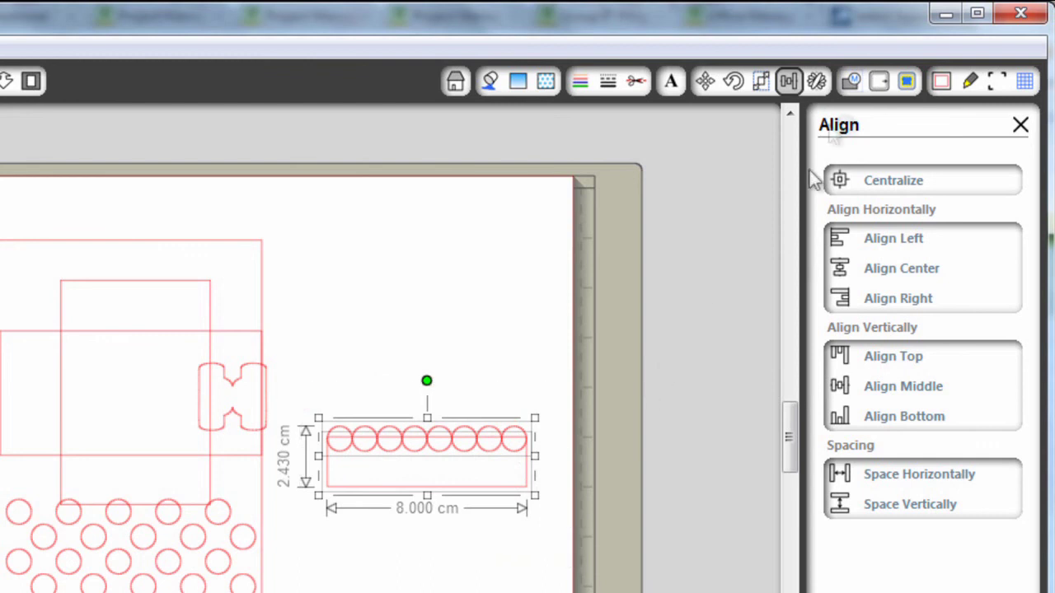
click(851, 80)
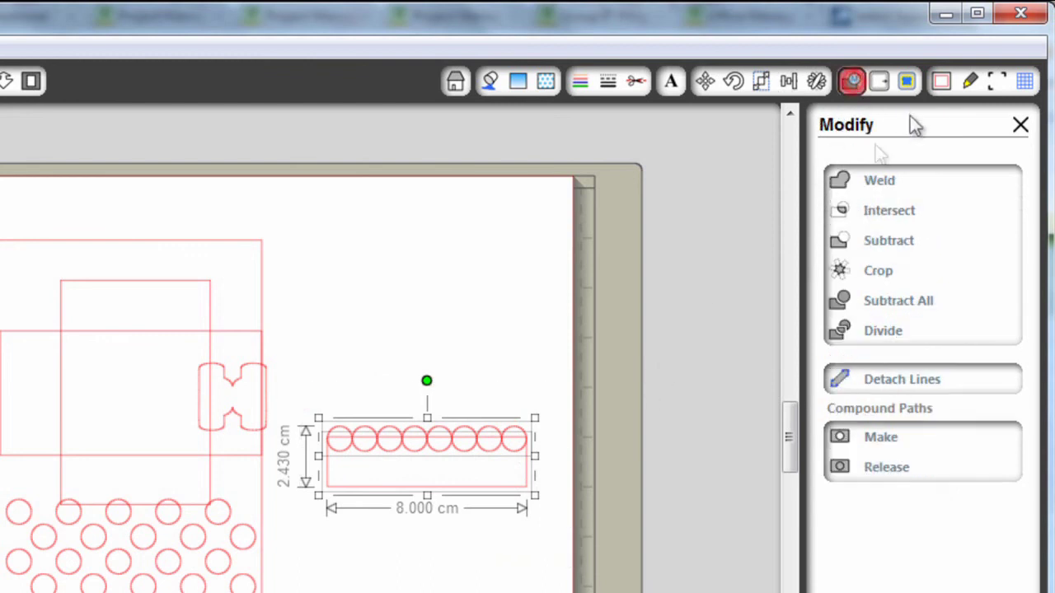
click(893, 182)
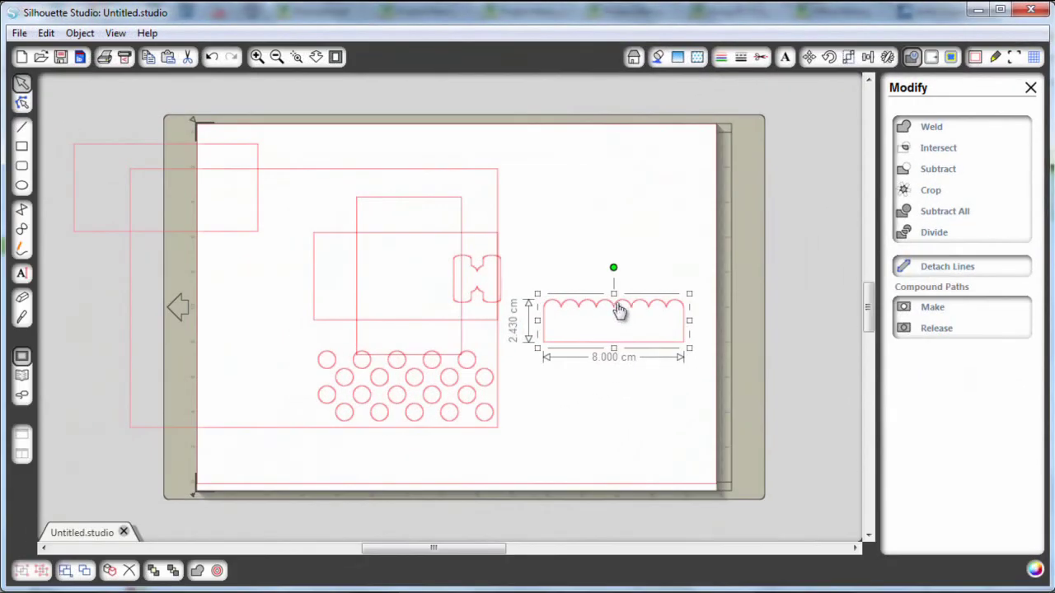
Step: Rotate the scalloped strip 90° counterclockwise and move it over the left edge of the 6 x 9 cm panel
click(797, 69)
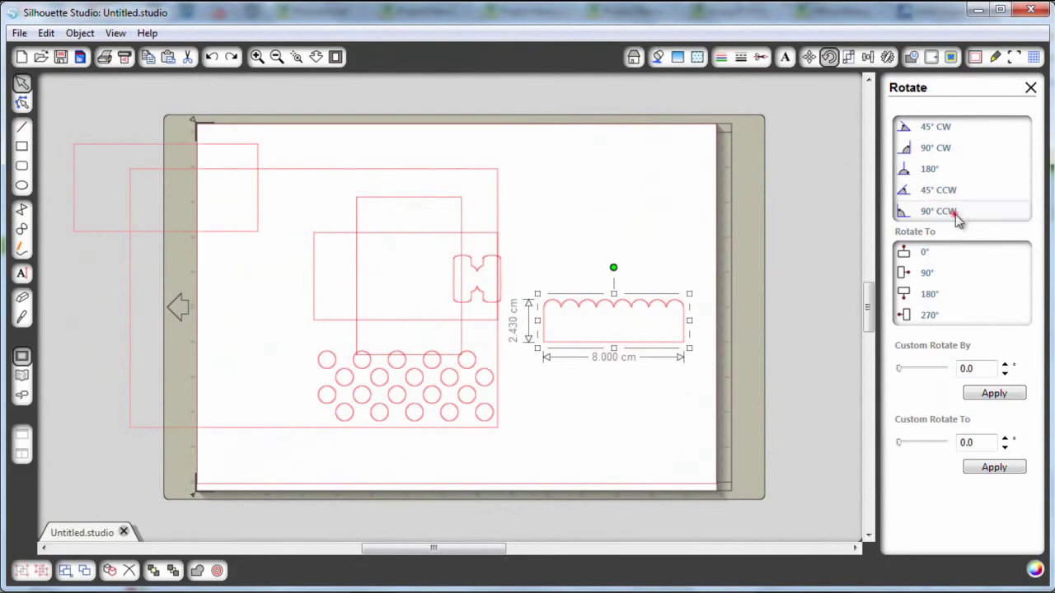
click(937, 243)
drag(638, 369, 391, 325)
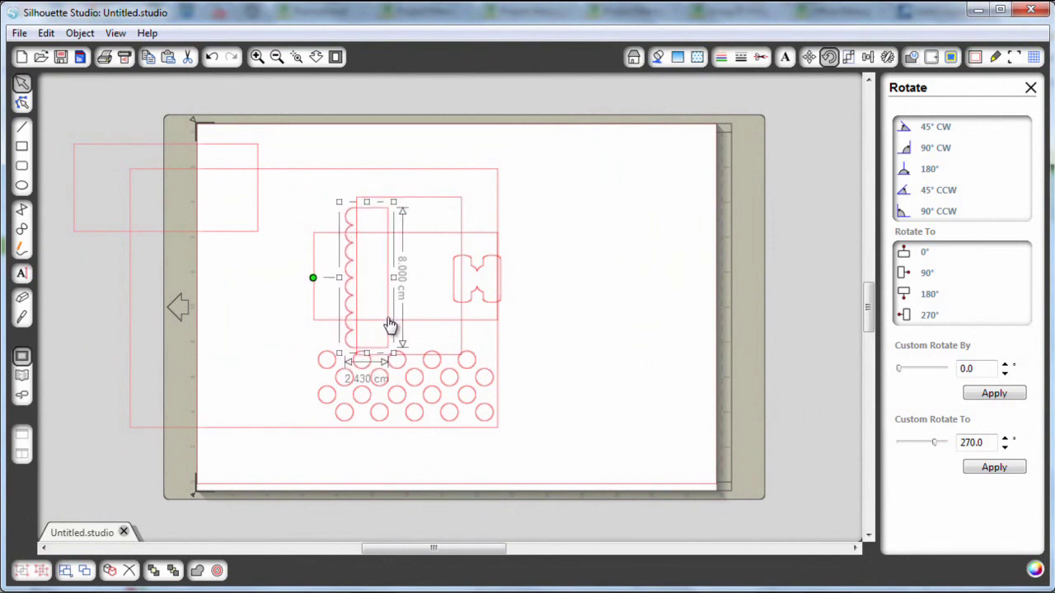
Step: Select the 6 x 9 cm panel behind the scalloped strip
click(438, 198)
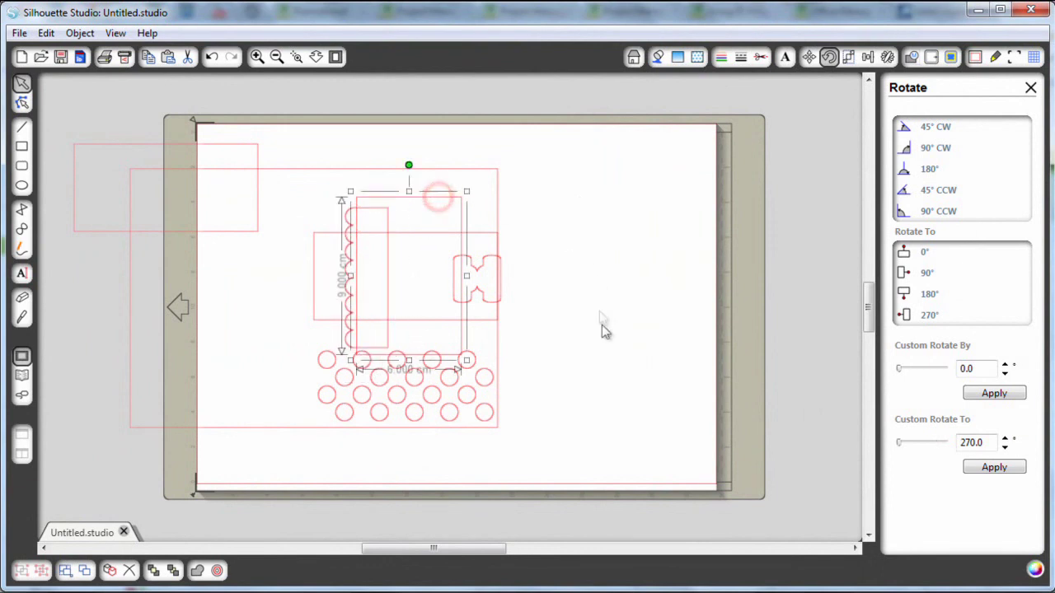